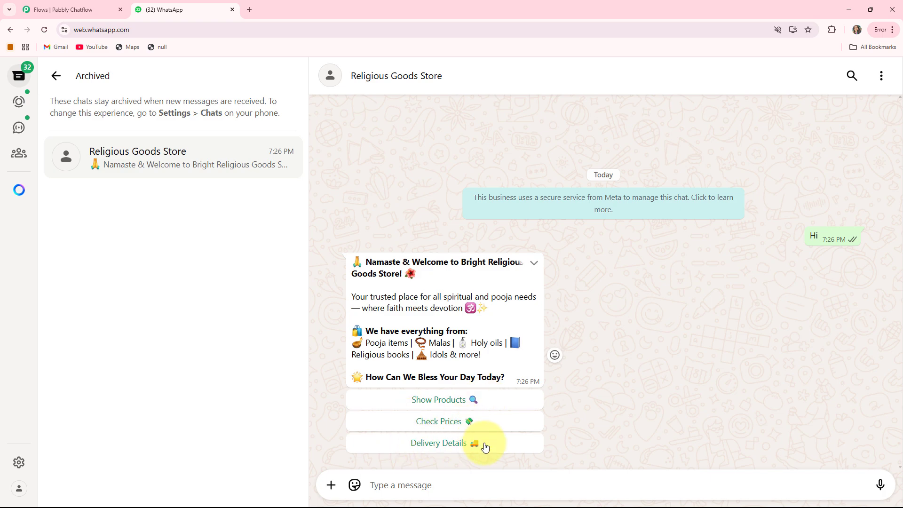
In the Religious Goods Store chat, choose Show Products and Idols & Statues, and order the Lord Ganesha Idol
click(439, 399)
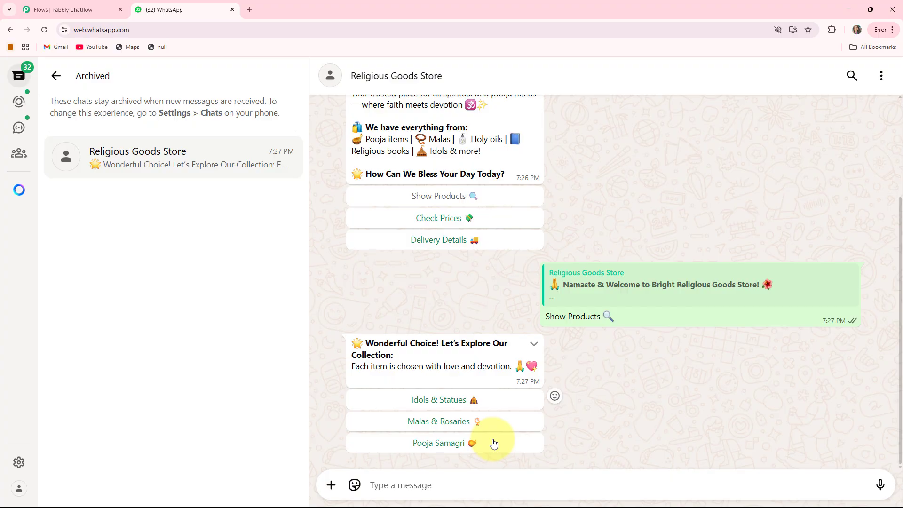
click(435, 401)
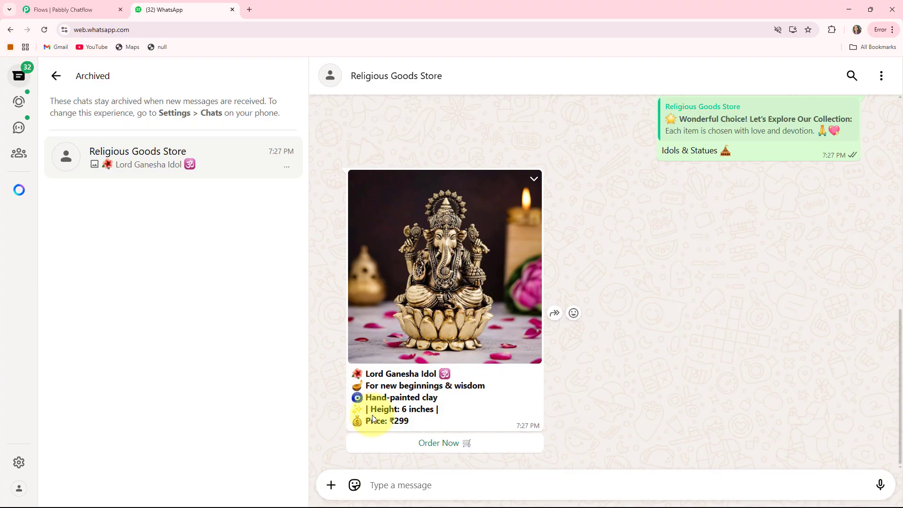
click(435, 443)
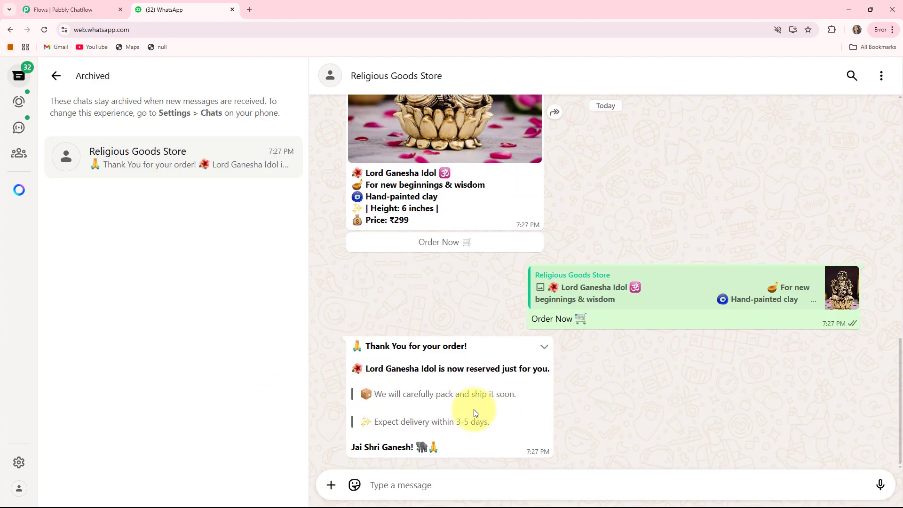
Request the Pooja Samagri and Malas & Rosaries categories from the store's collection message
scroll(587, 395, up, 10)
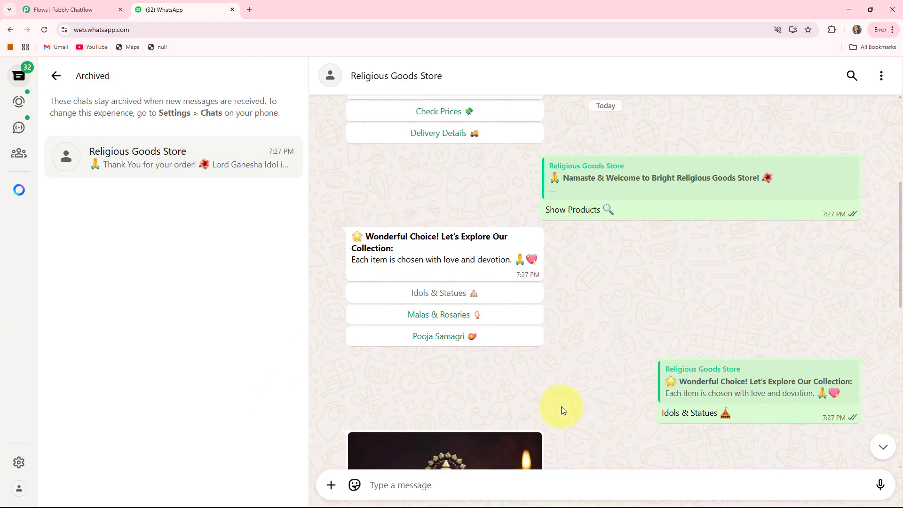
click(444, 345)
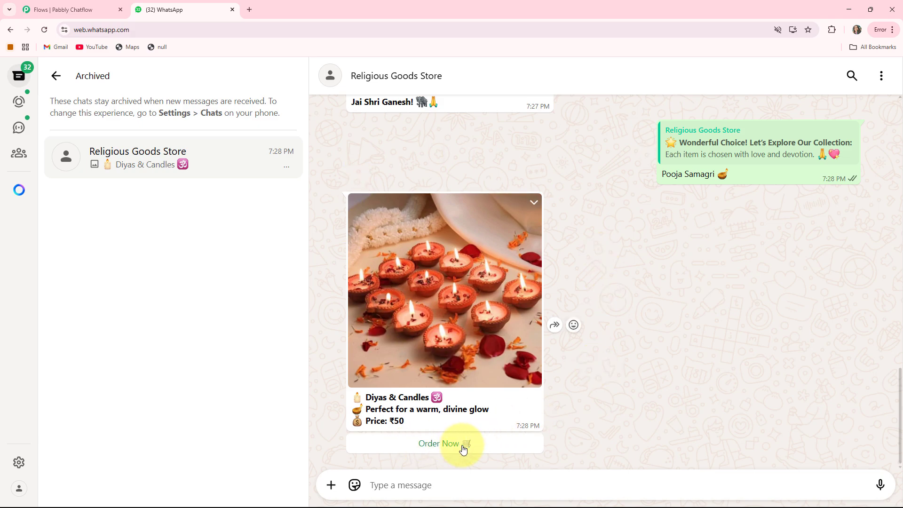
scroll(571, 179, up, 10)
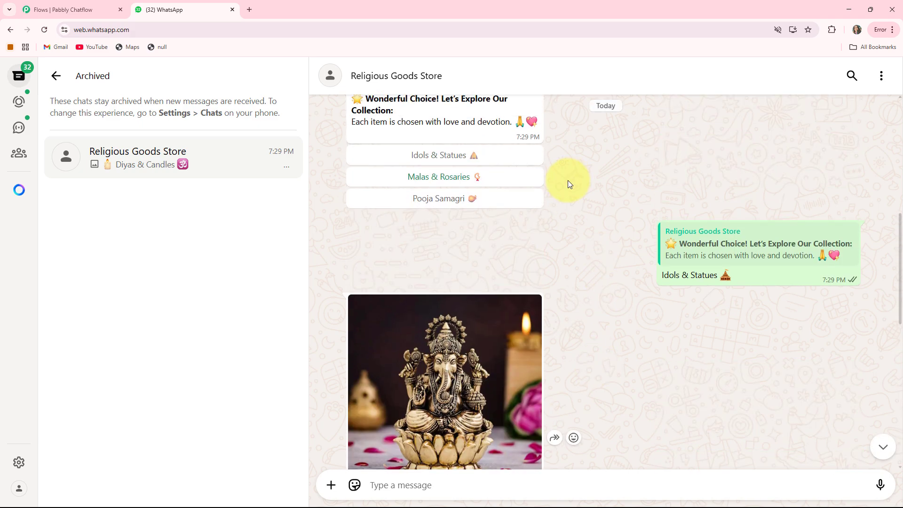
click(451, 182)
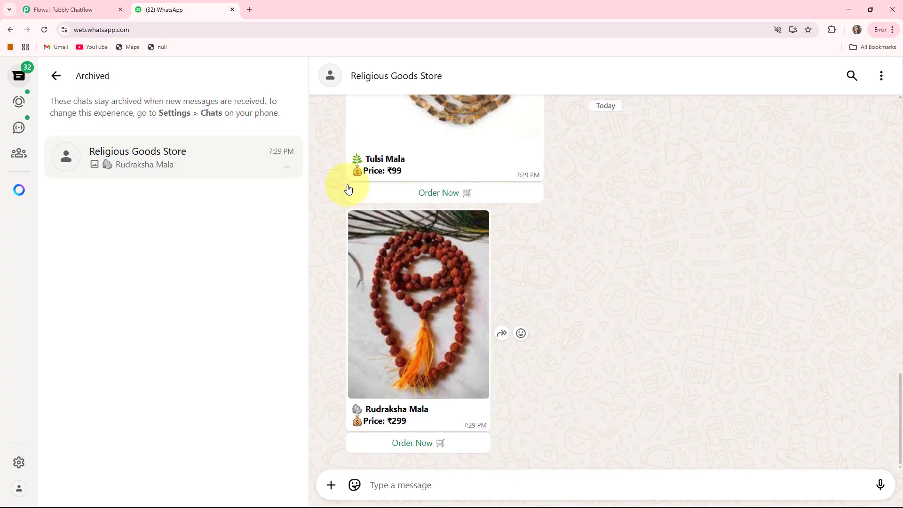
Look over the mala products and request Delivery Details from the store's welcome message
scroll(503, 266, up, 1)
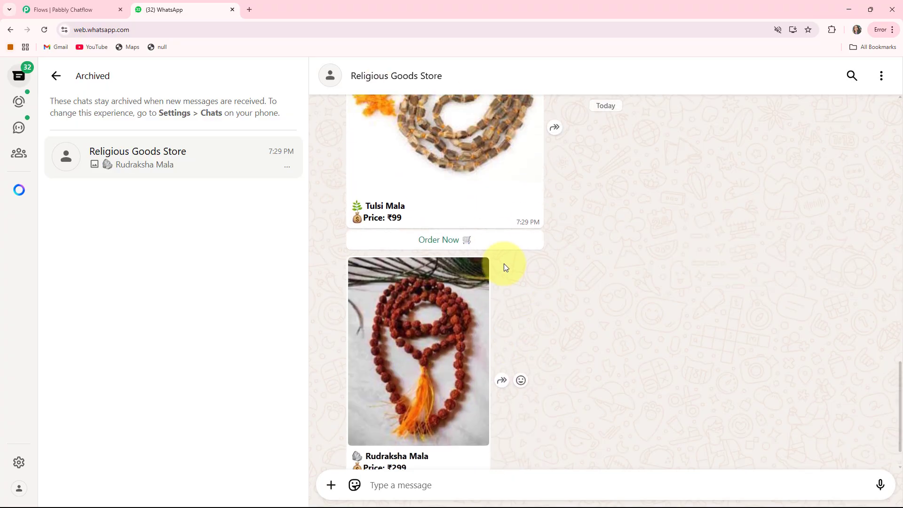
scroll(504, 267, up, 7)
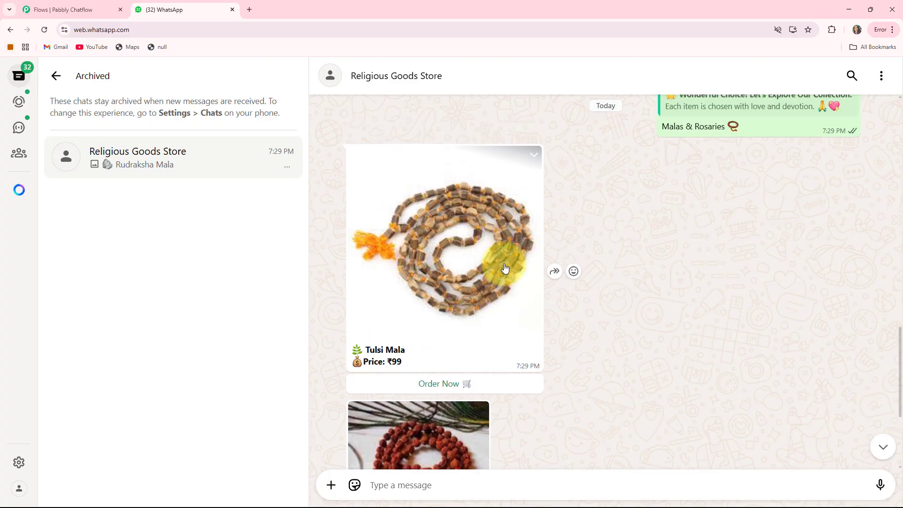
scroll(505, 267, up, 12)
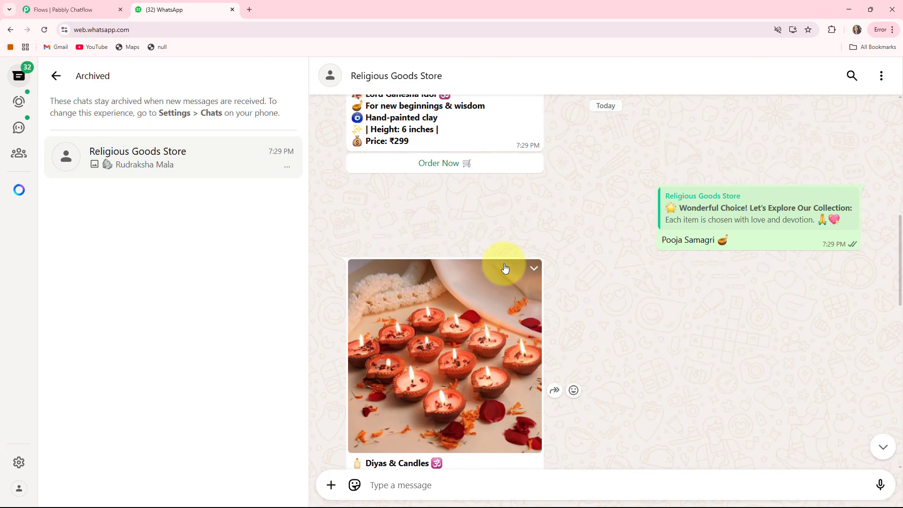
scroll(500, 274, up, 3)
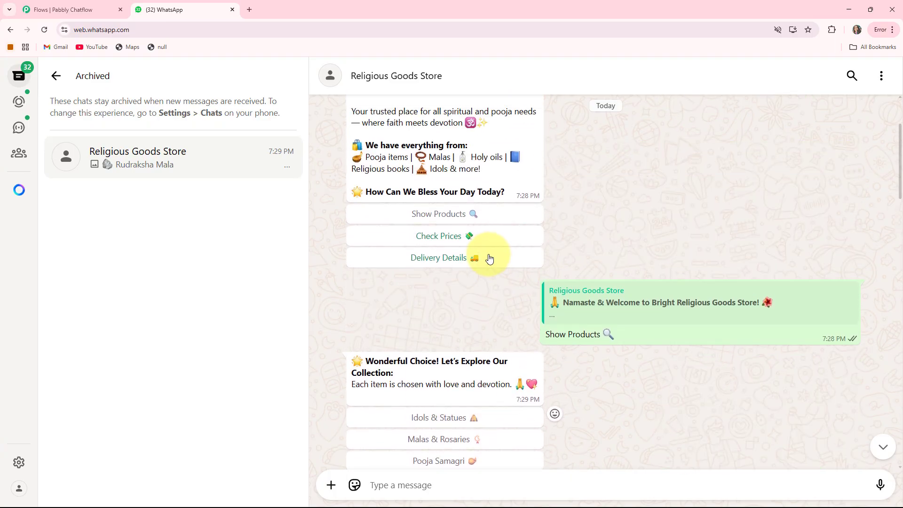
click(449, 259)
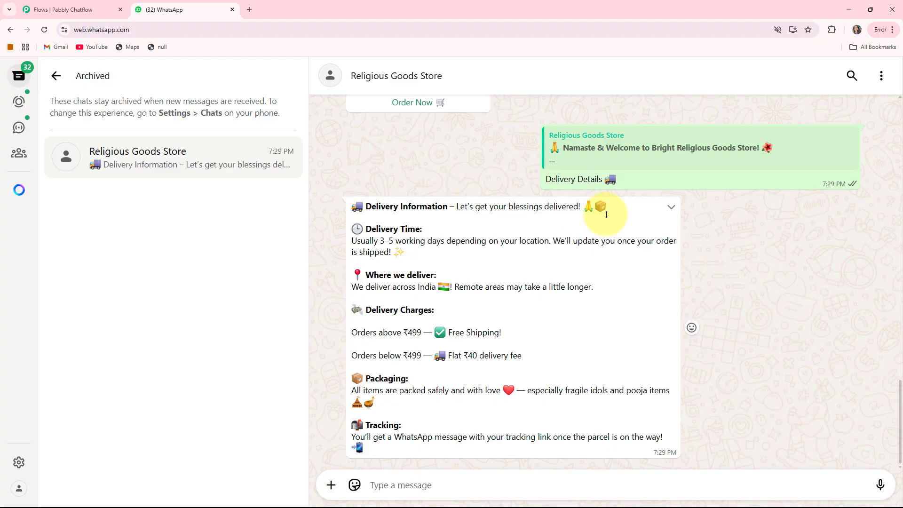
Review the chatbot's delivery information and earlier product replies in the store chat
scroll(569, 256, up, 7)
scroll(571, 258, up, 10)
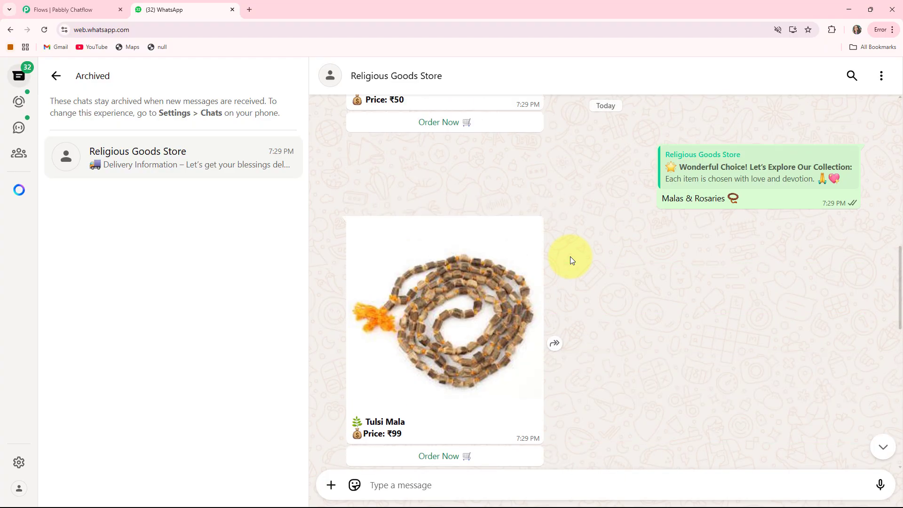
scroll(570, 256, up, 5)
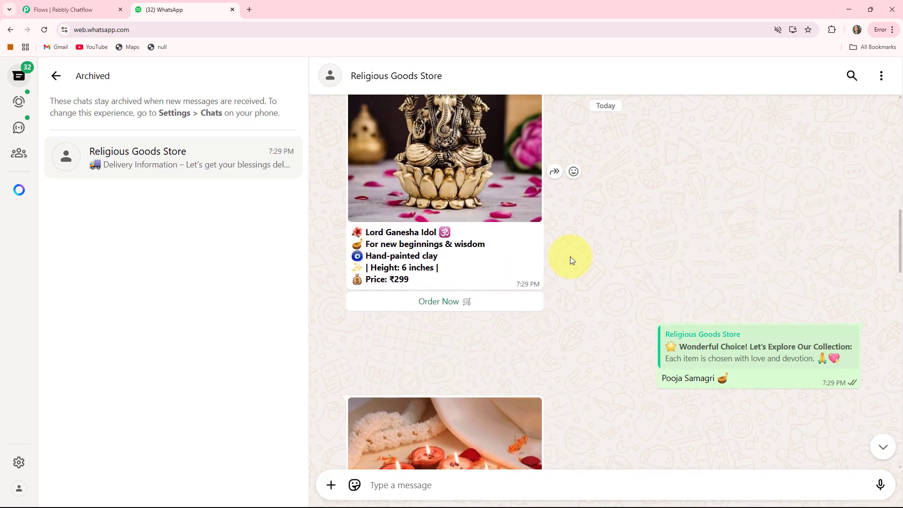
scroll(570, 256, up, 3)
scroll(571, 259, down, 3)
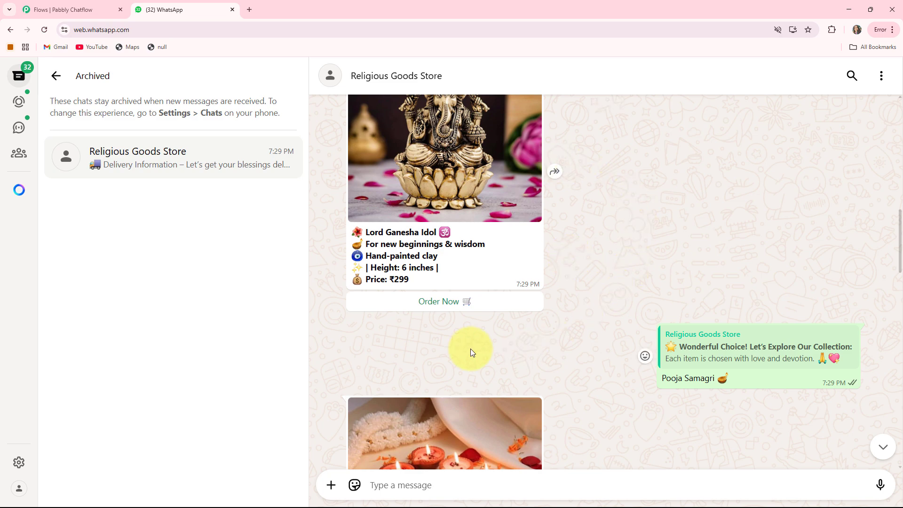
scroll(489, 185, up, 1)
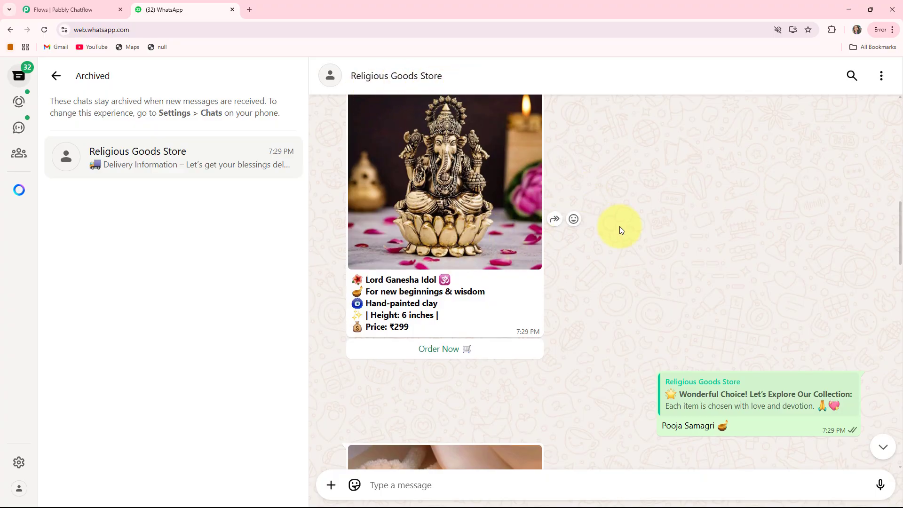
scroll(619, 226, up, 1)
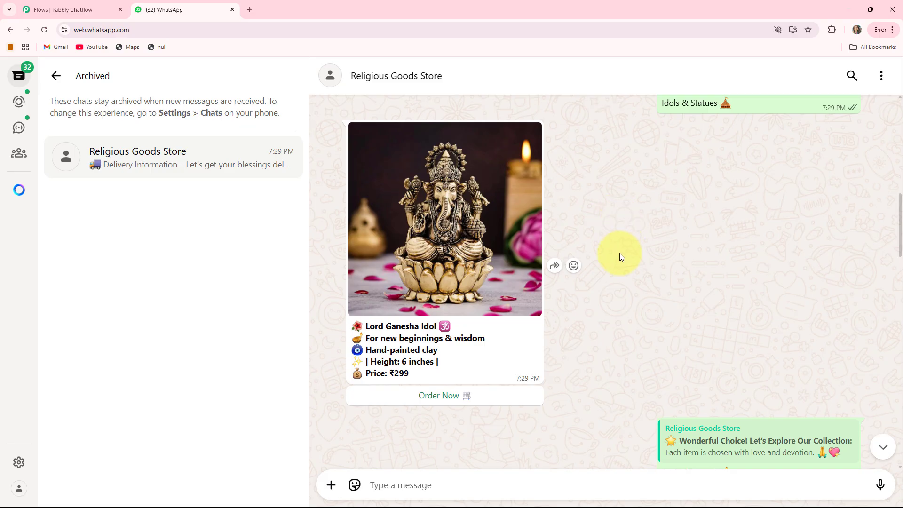
Open the Pabbly Chatflow website, pabbly.com/chatflow, in a new browser tab
click(249, 8)
click(175, 31)
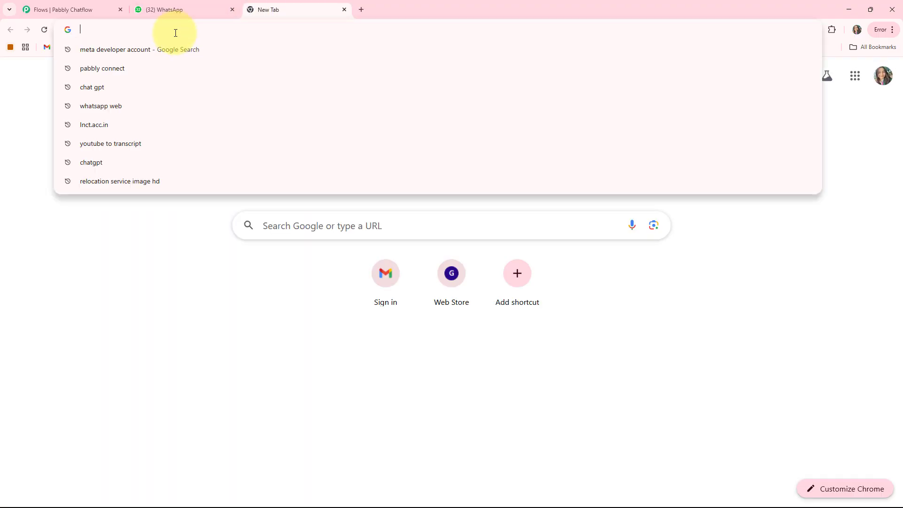
text(pabbly.com/chatflow)
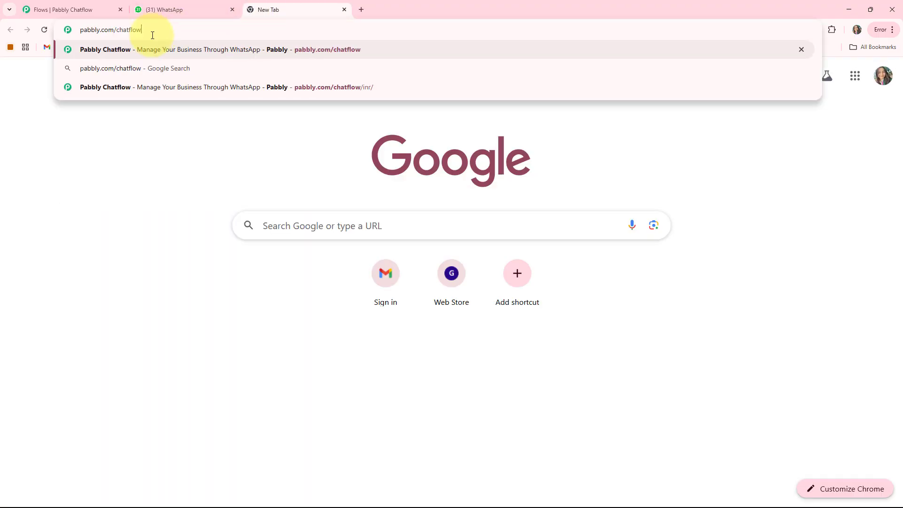
key(Return)
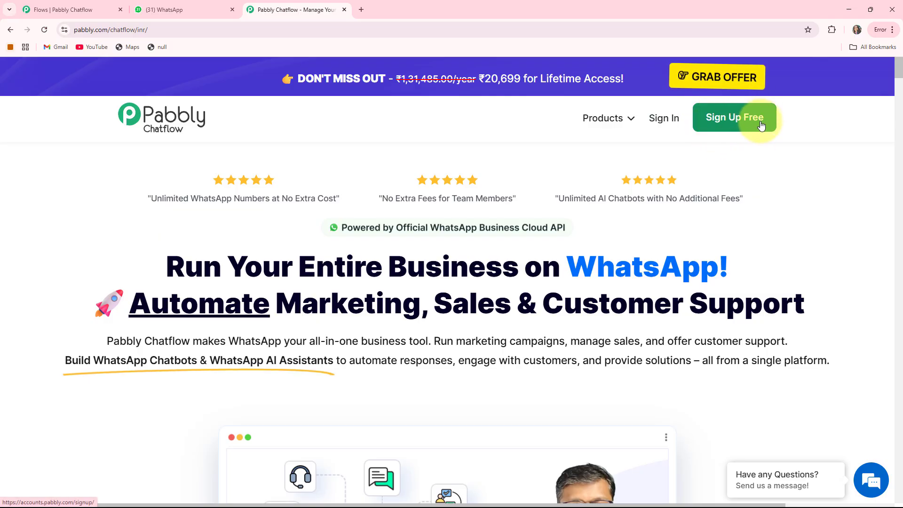
Sign in to Pabbly and access Pabbly Chatflow from the list of all apps
click(665, 119)
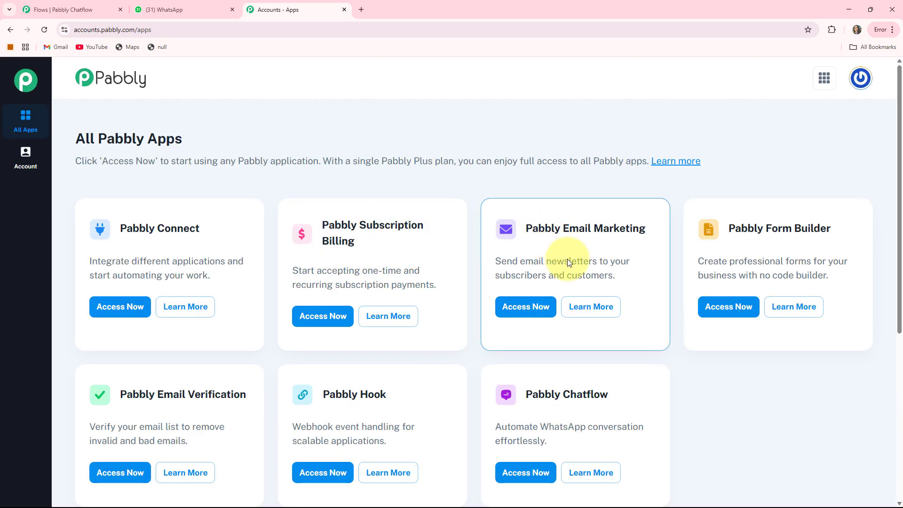
scroll(566, 343, down, 1)
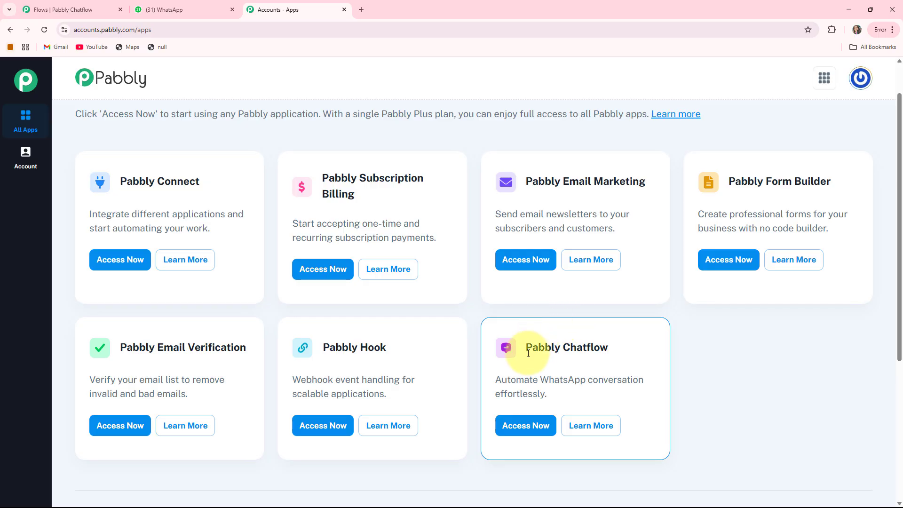
drag(526, 349, 639, 347)
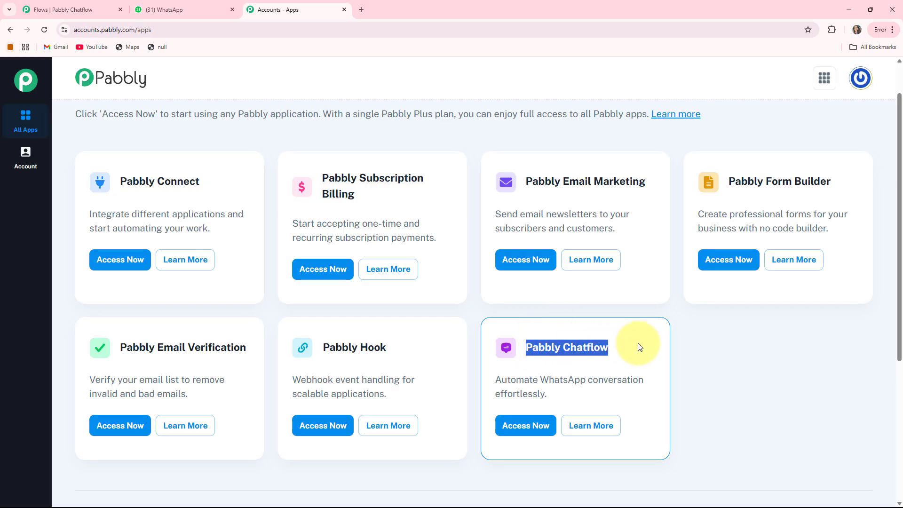
click(522, 425)
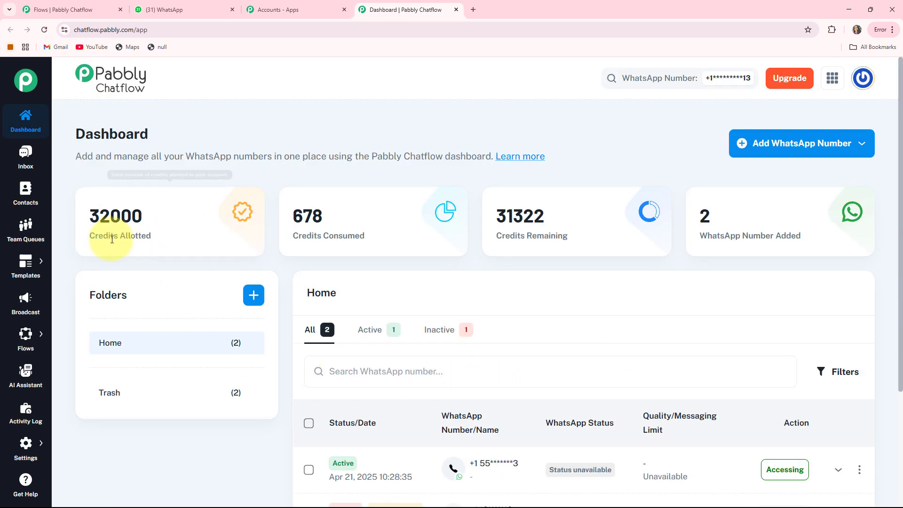
Check the allotted, consumed and remaining credits on the Chatflow dashboard
drag(89, 236, 170, 240)
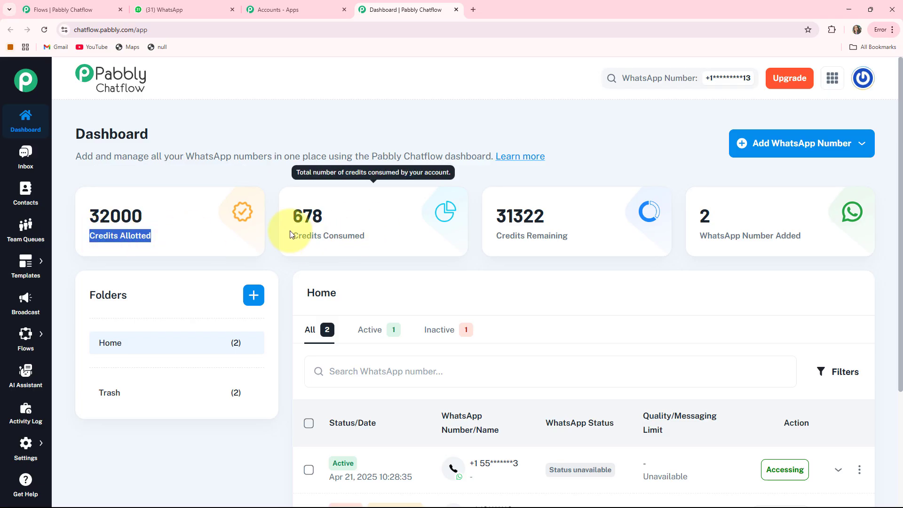
drag(288, 233, 409, 236)
drag(495, 237, 588, 238)
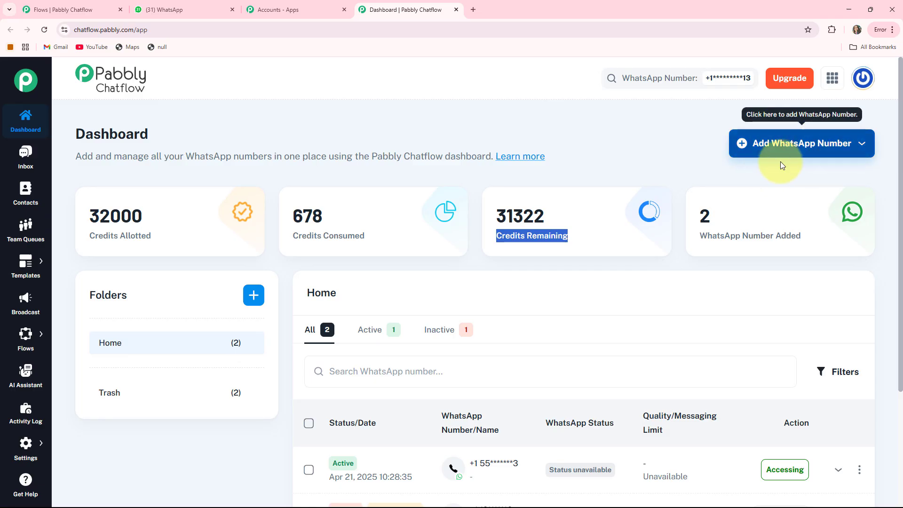
View the Manual Token Connect form for adding a WhatsApp number and close it without entering anything
click(793, 144)
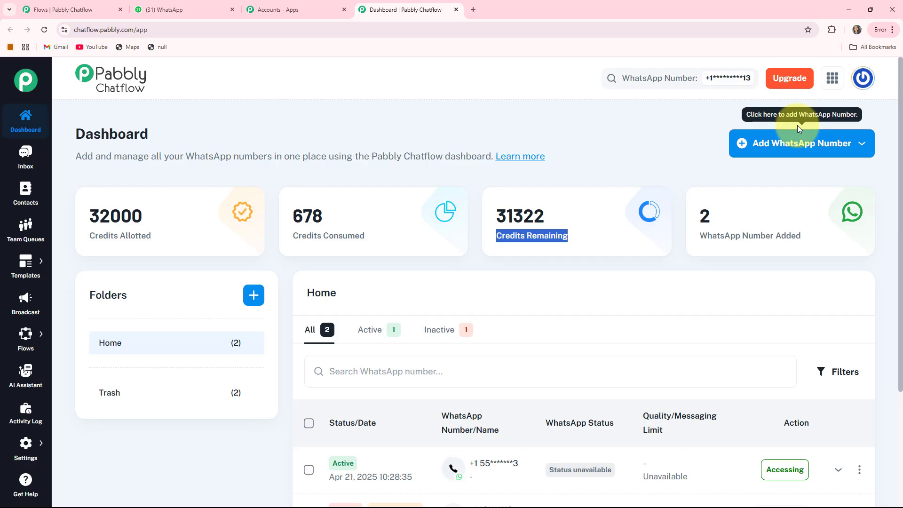
click(847, 152)
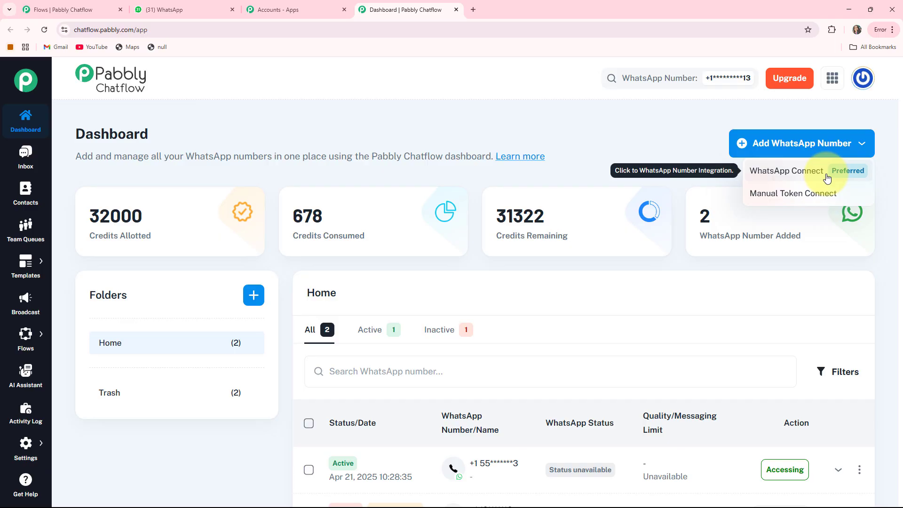
click(793, 200)
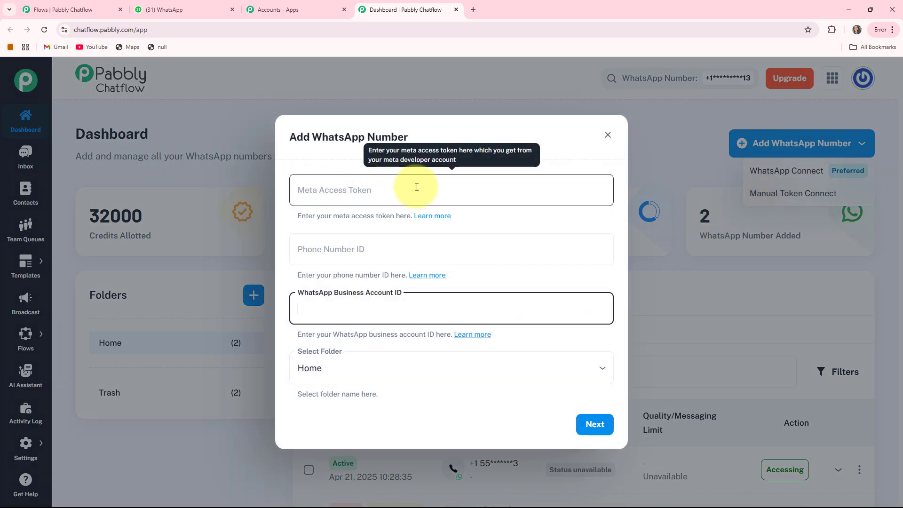
key(Escape)
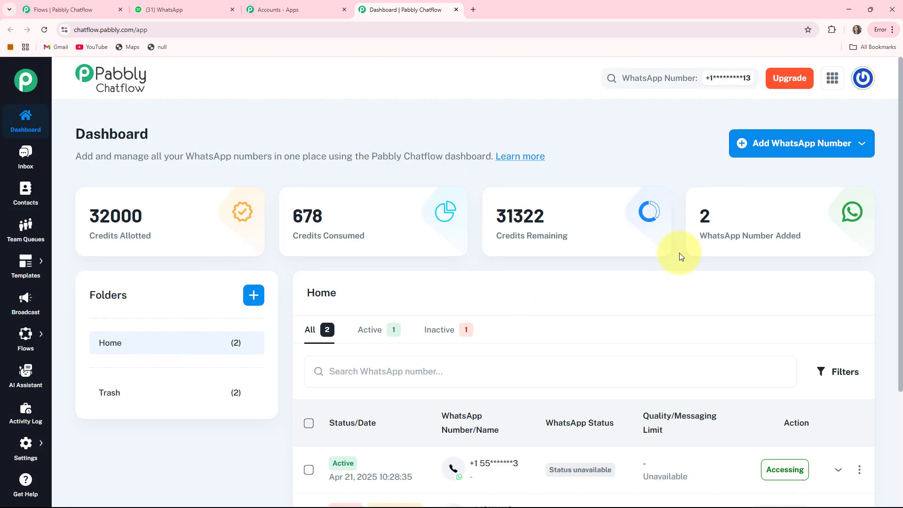
View the test conversation in the inbox and open the contacts overview
scroll(705, 242, down, 3)
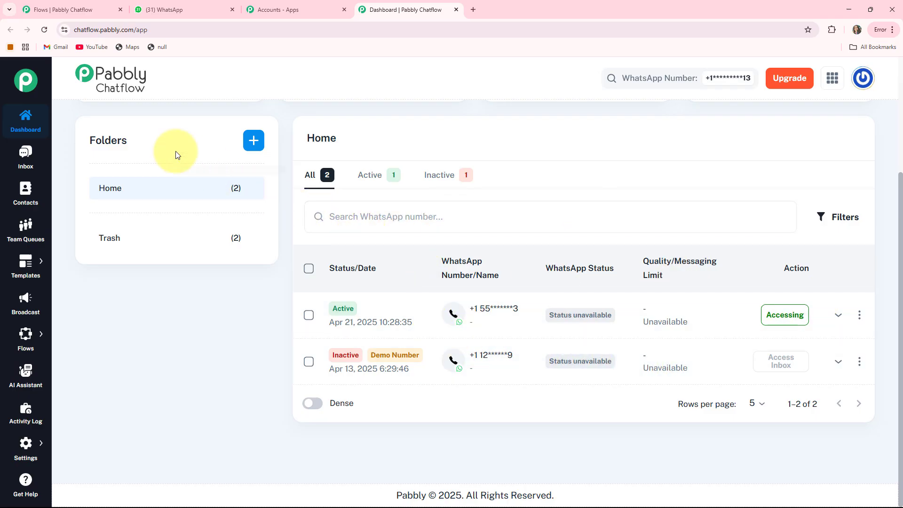
scroll(170, 85, up, 3)
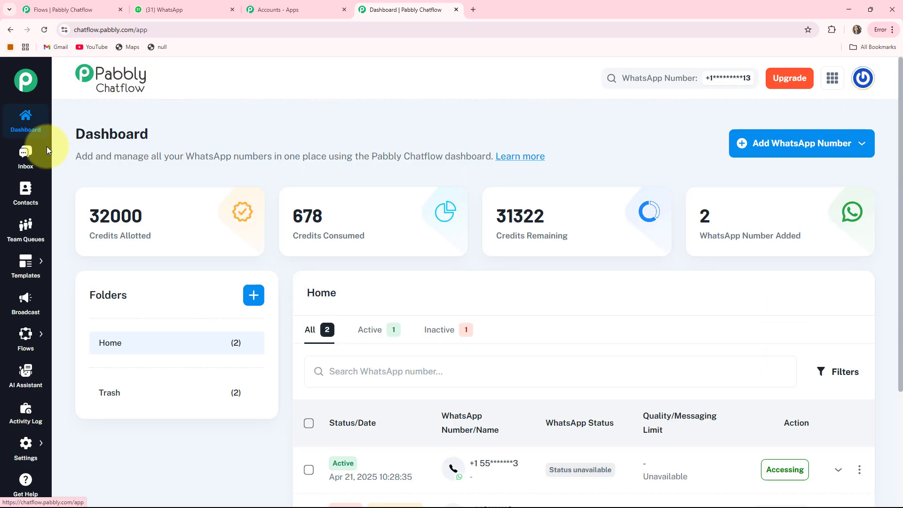
click(22, 157)
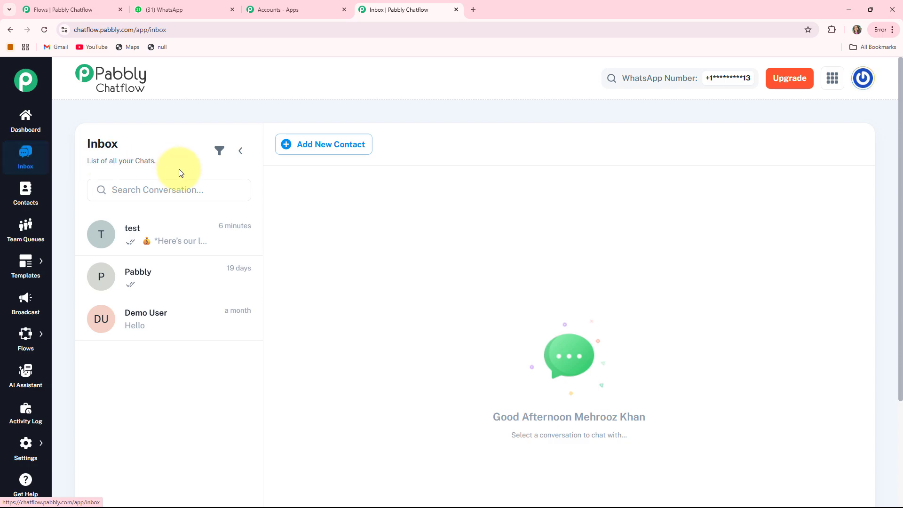
click(147, 243)
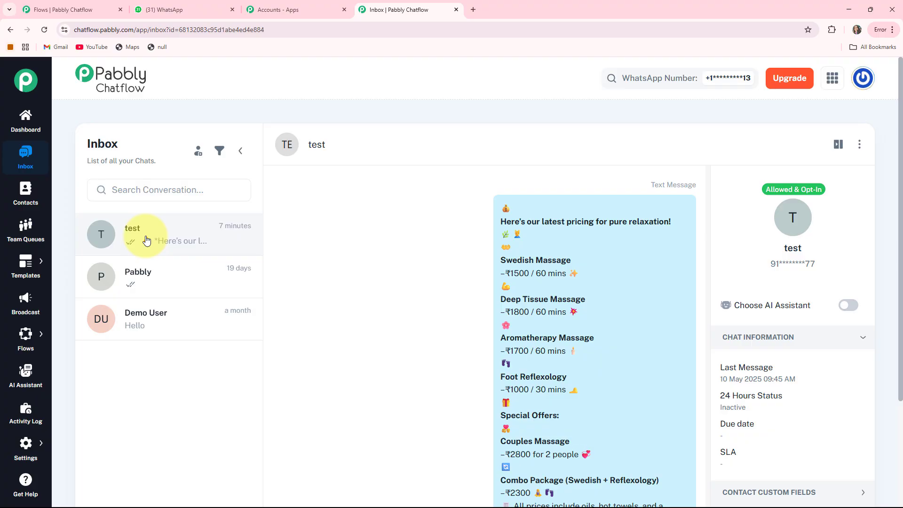
click(26, 201)
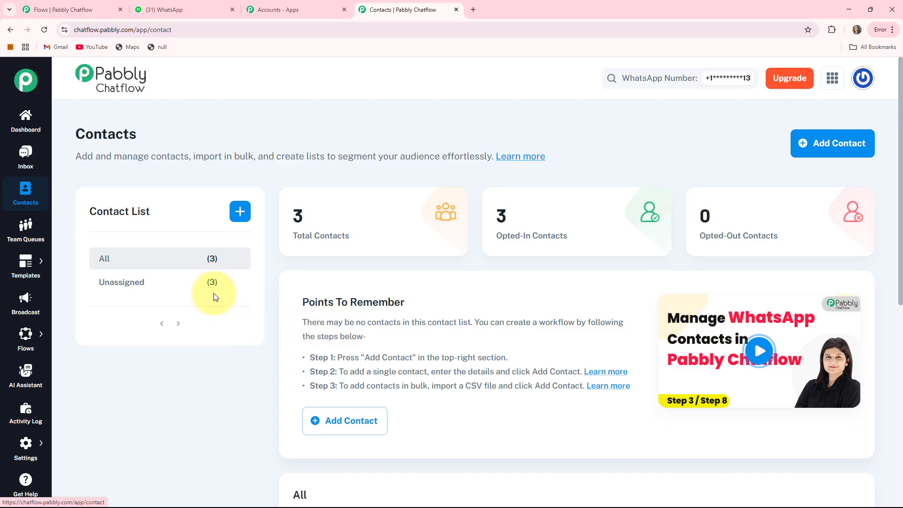
View the Team Queues, Templates, Broadcast and Flow Builder pages one after another
click(25, 232)
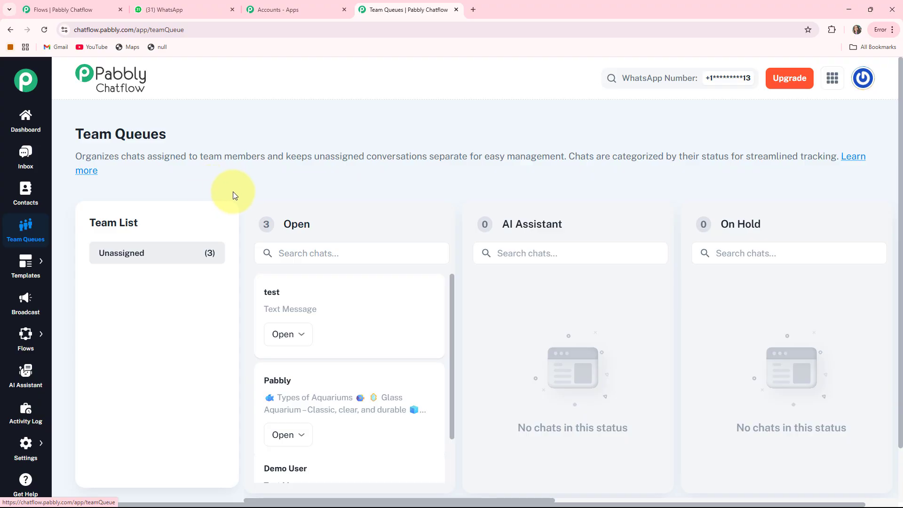
mouse_move(29, 267)
click(65, 266)
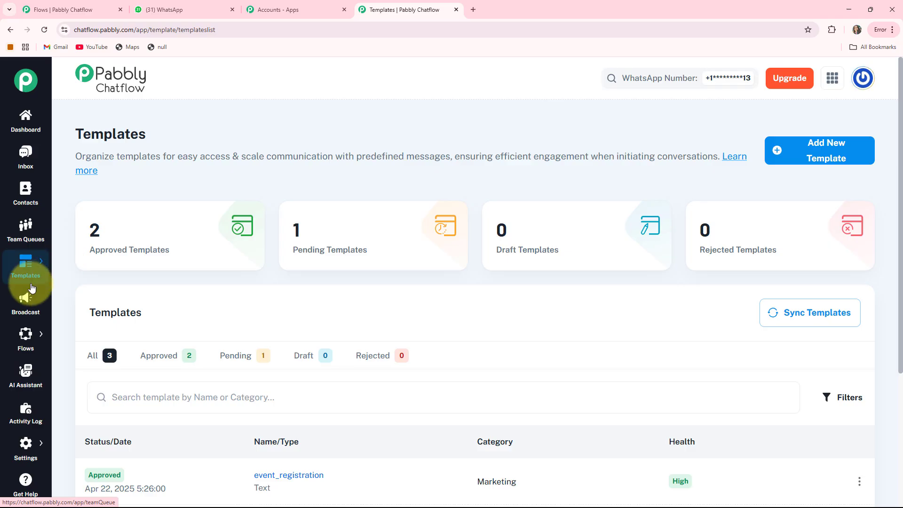
click(31, 303)
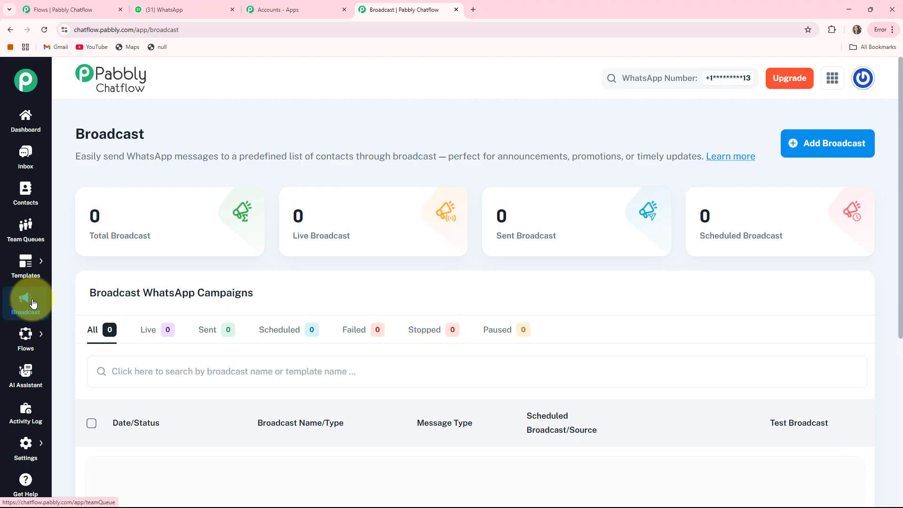
click(64, 334)
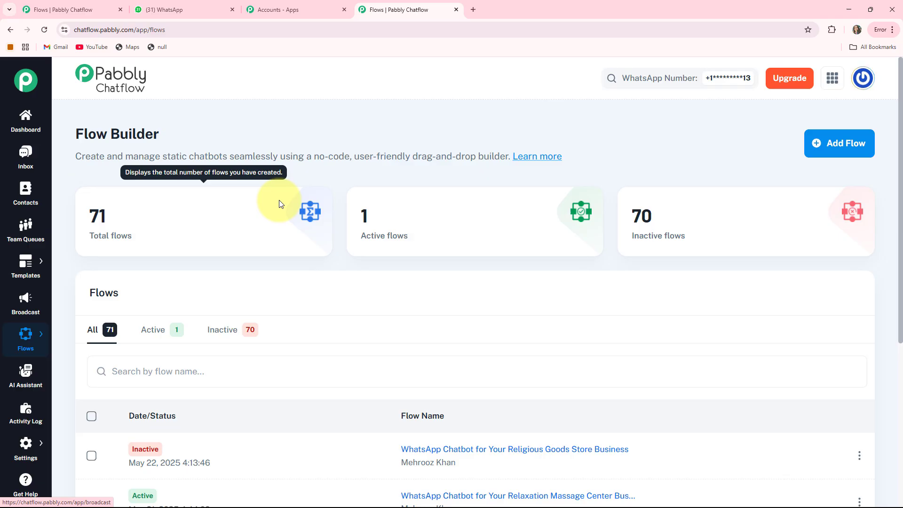
View the AI Assistant and Activity Log pages, the list of settings options, and the Help & Tutorials page
click(40, 374)
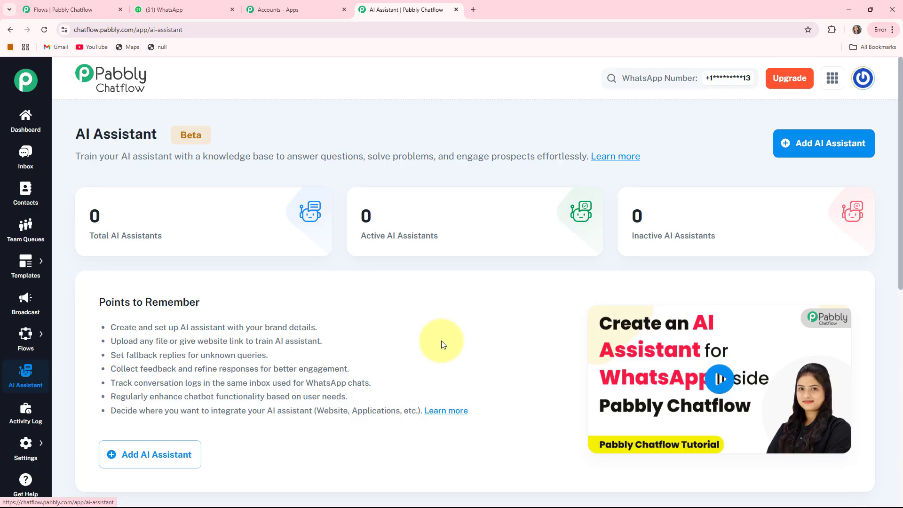
click(24, 412)
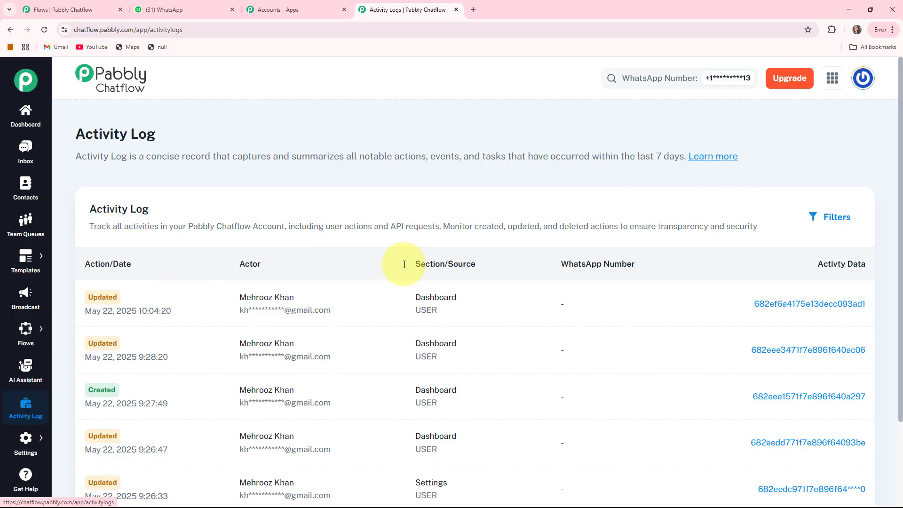
mouse_move(13, 442)
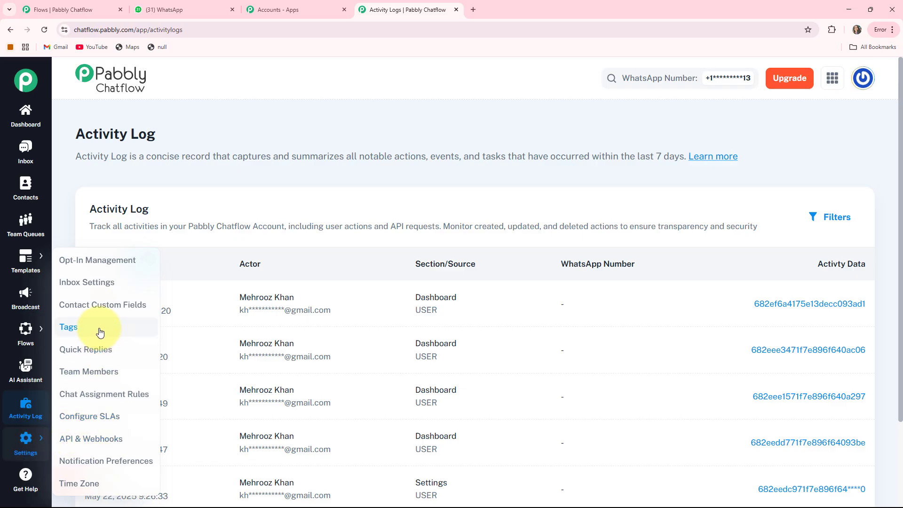
click(26, 478)
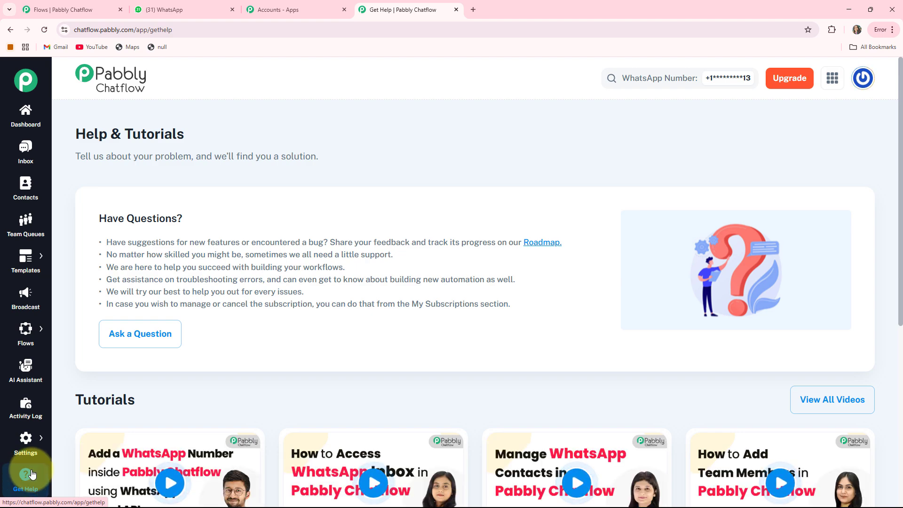
Return to the Flow Builder overview and add a new flow
click(26, 329)
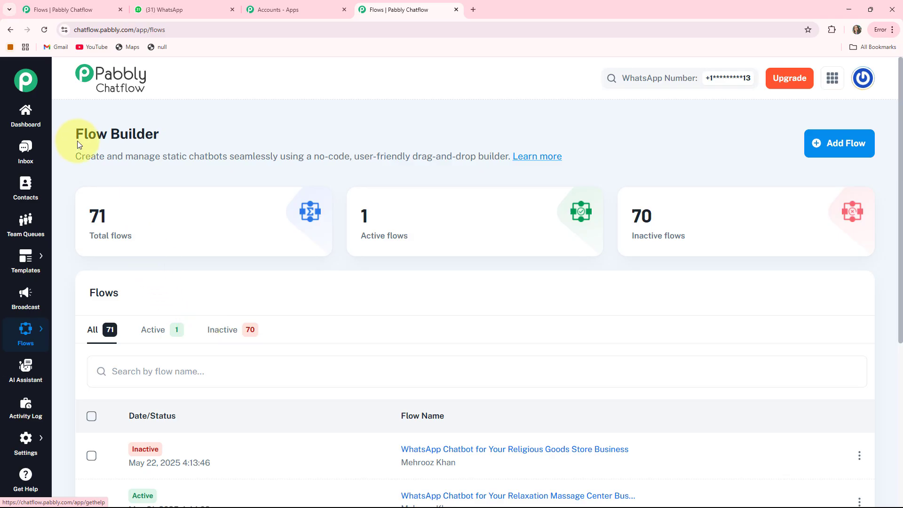
drag(166, 139, 75, 136)
click(228, 138)
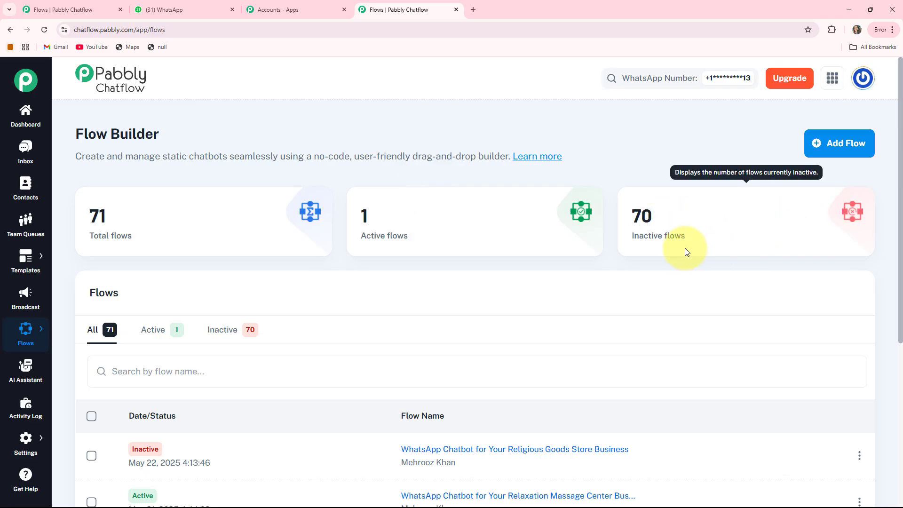
click(821, 146)
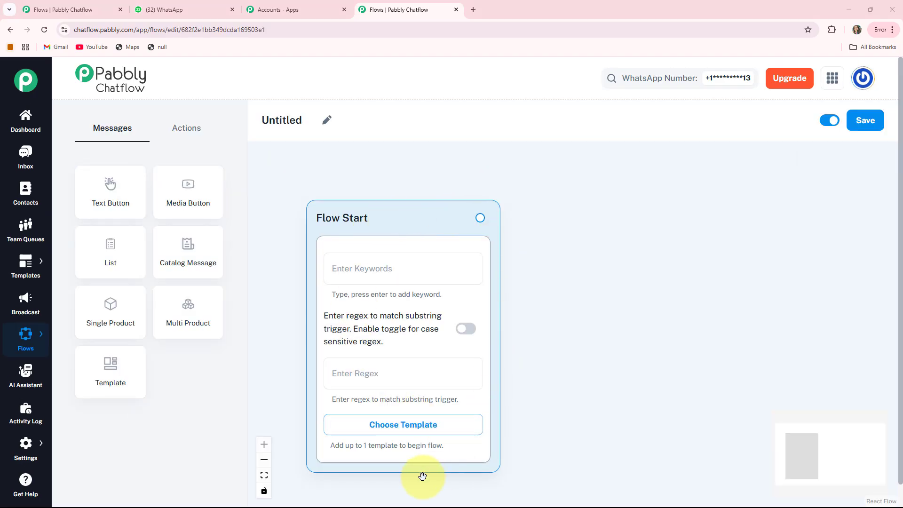
Reposition the Flow Start node and rename the untitled flow "WhatsApp Chatbot for Your Religious Goods Store Business"
drag(386, 215, 364, 173)
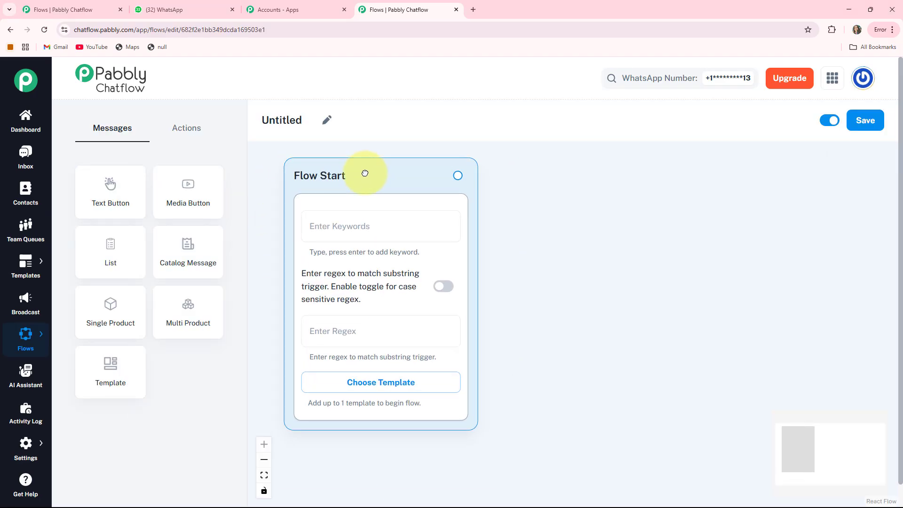
click(327, 123)
drag(324, 120, 246, 121)
text(WhatsApp Chatbot for Your Religious Goods Store Business)
key(Return)
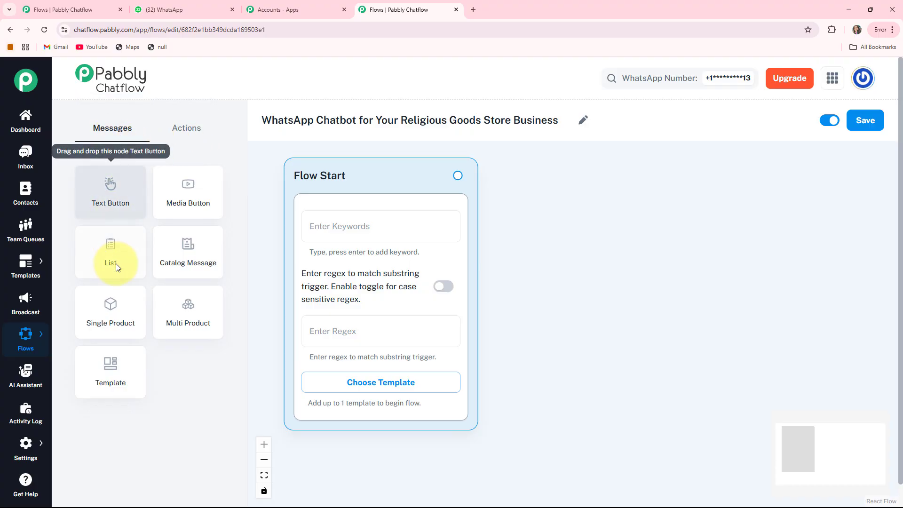
Look over the available action nodes, return to the message nodes, and save the flow
click(187, 134)
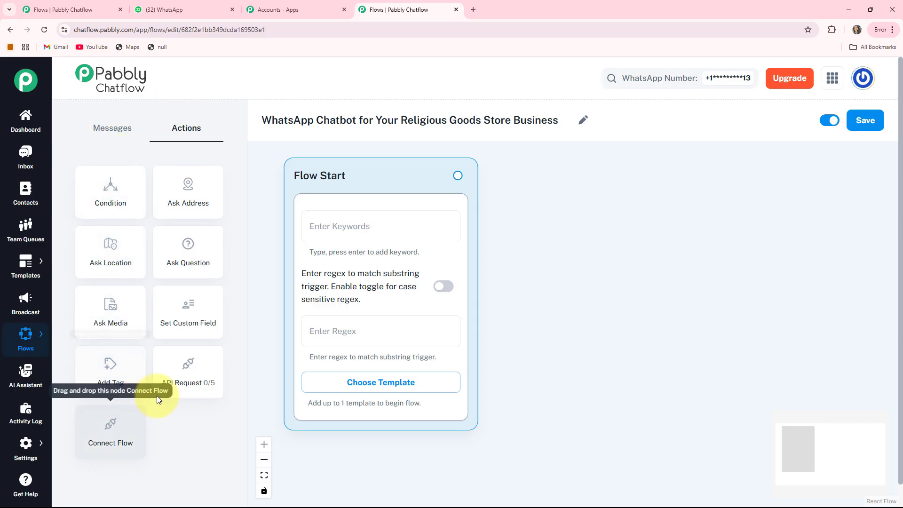
click(118, 136)
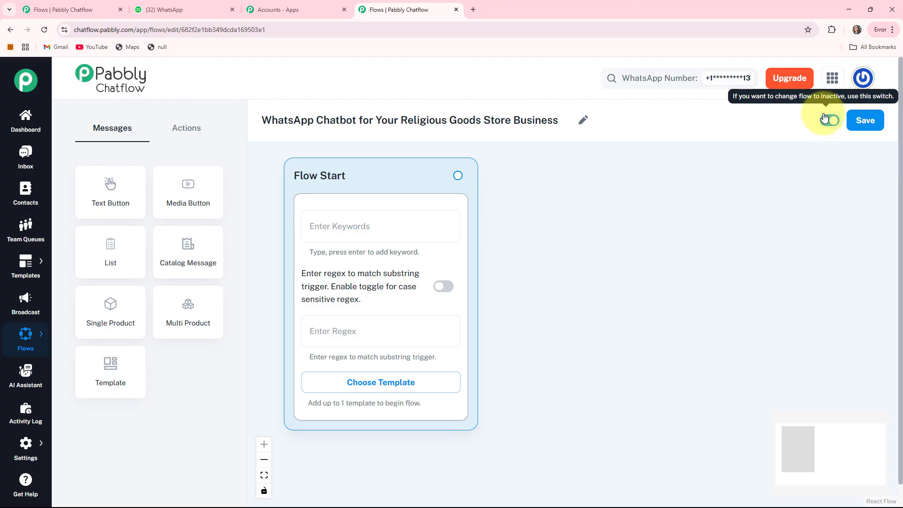
click(874, 123)
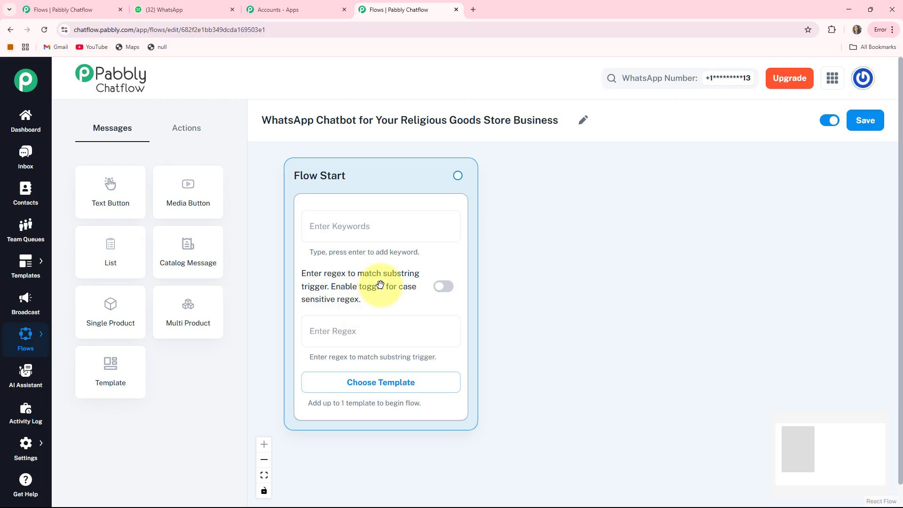
In the Flow Start node, enable case-sensitive regex, check the approved templates without choosing one, and set the regex to [\s\S]+
click(444, 292)
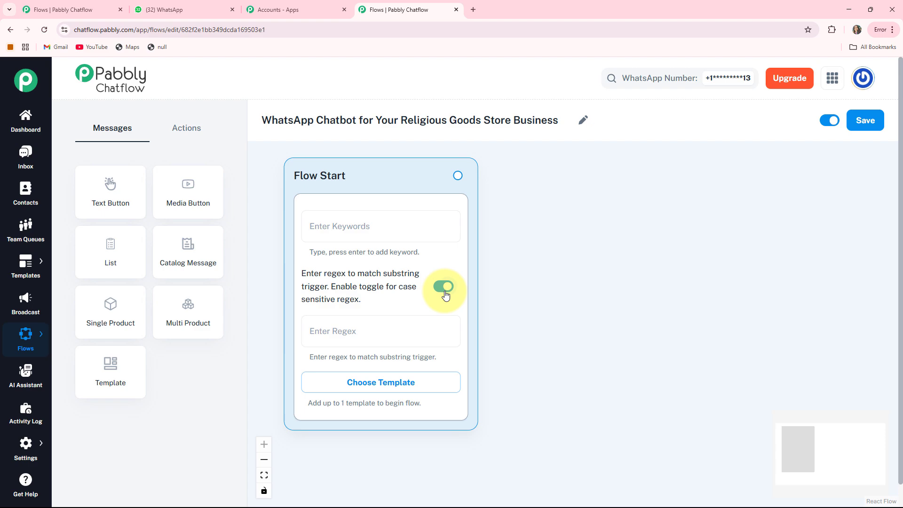
click(385, 386)
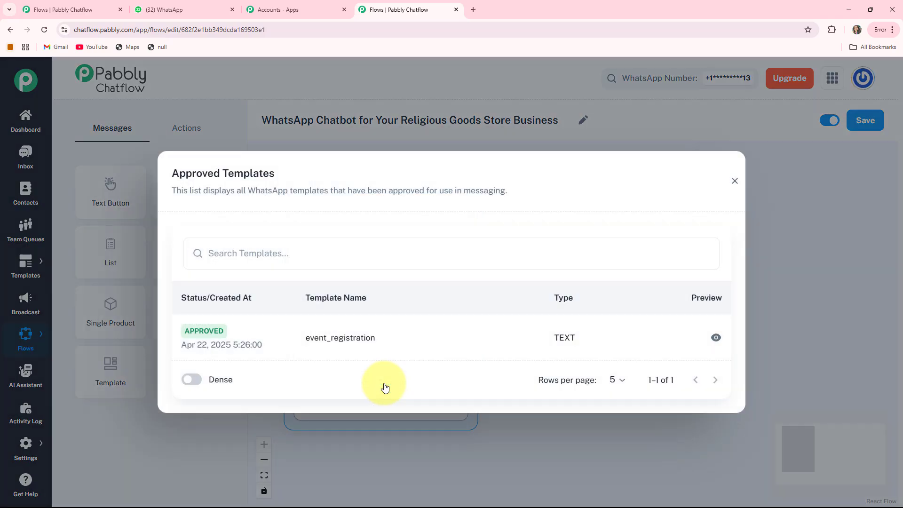
click(734, 181)
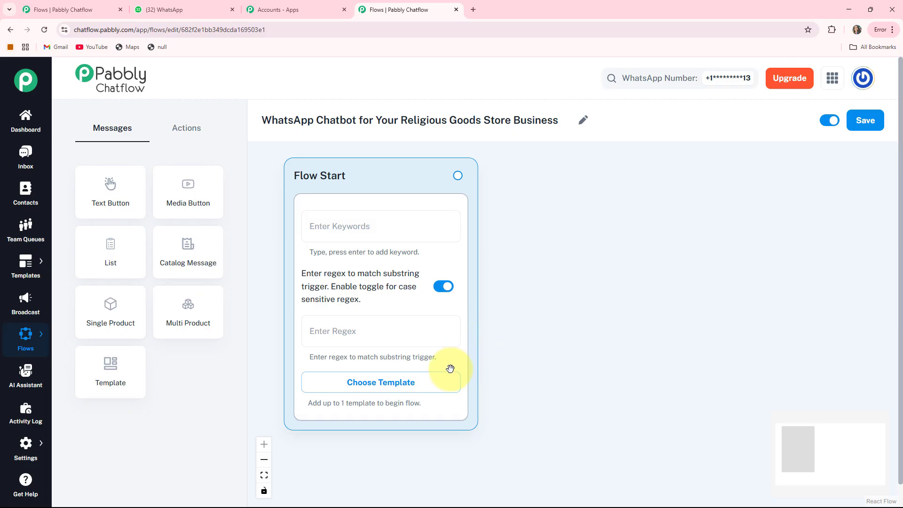
click(338, 332)
text([\s\S]+)
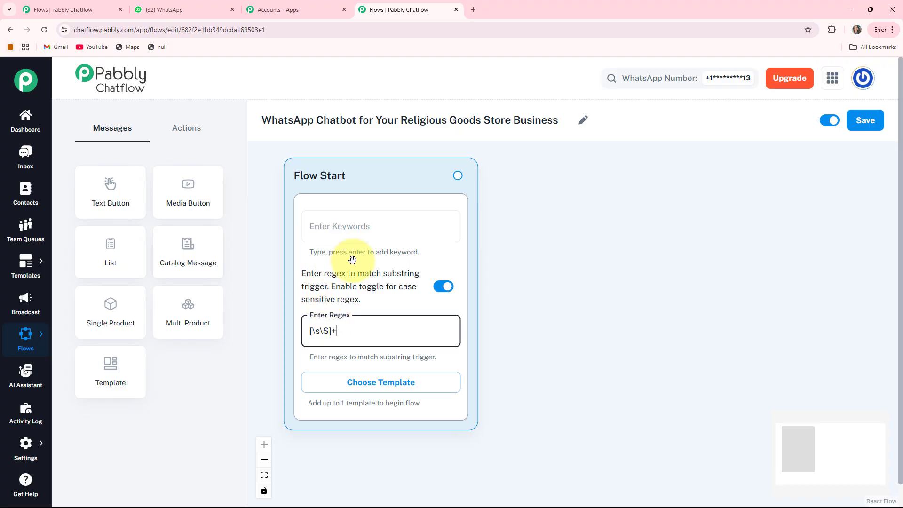
Add a Text Button message node beside Flow Start and enter the welcome message ending in "*How Can We Bless Your Day Today?*"
drag(104, 194, 428, 325)
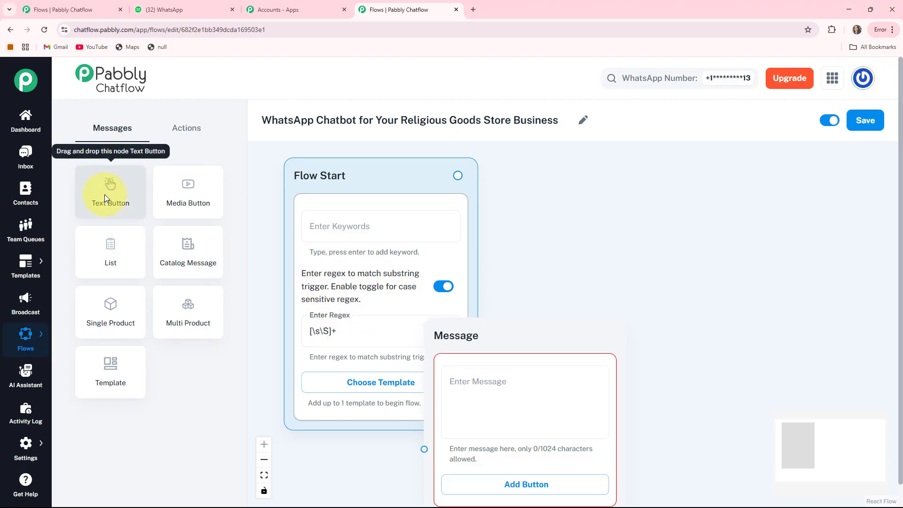
drag(489, 357, 569, 198)
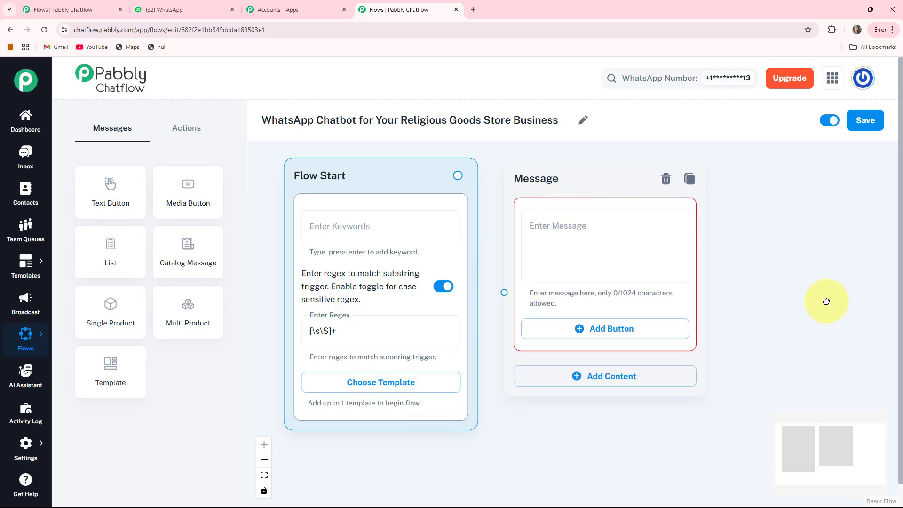
click(540, 262)
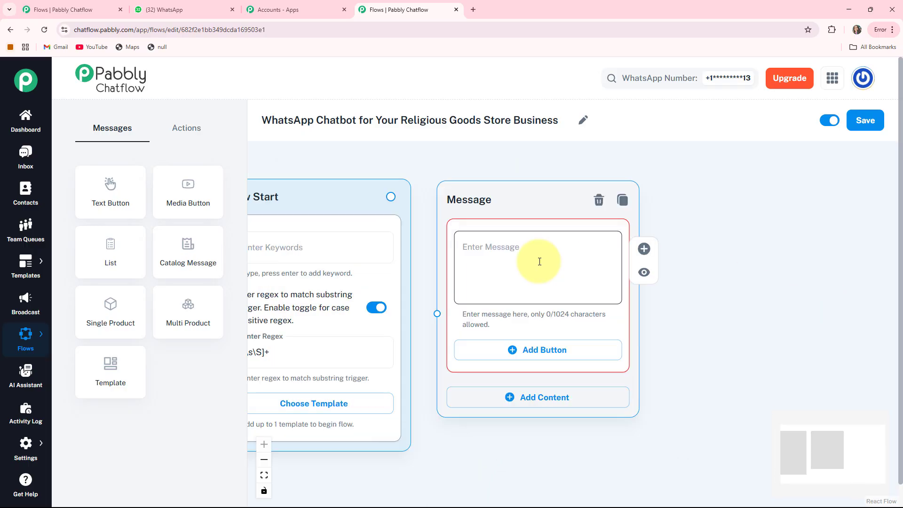
key(ctrl+v)
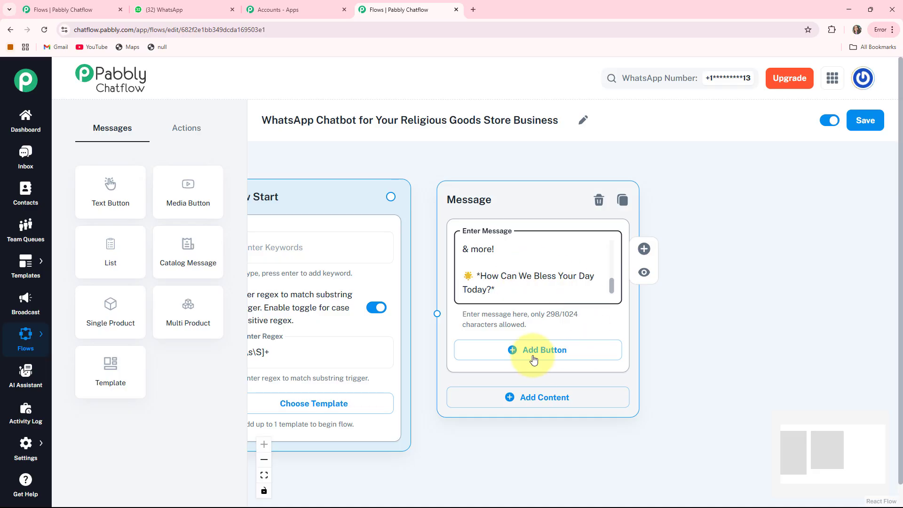
Add three buttons to the welcome message: "Show Products 🔍", "Check Prices 💸" and "Delivery Details 🚚"
click(568, 350)
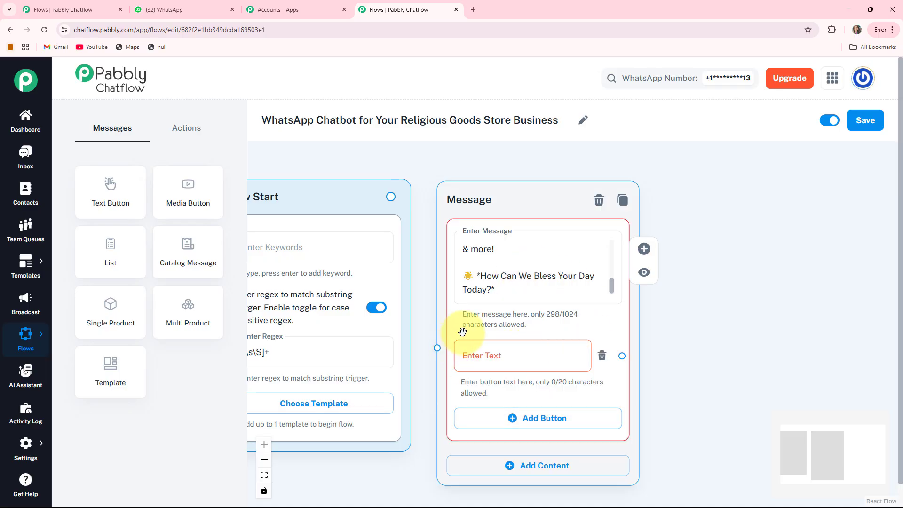
click(479, 355)
text(Show Products 🔍)
scroll(691, 330, down, 2)
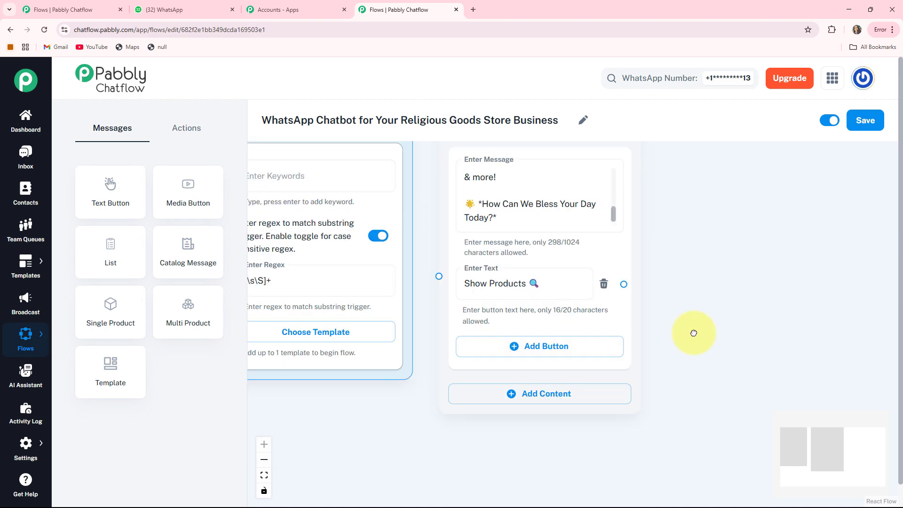
click(532, 354)
text(Check Prices 💸)
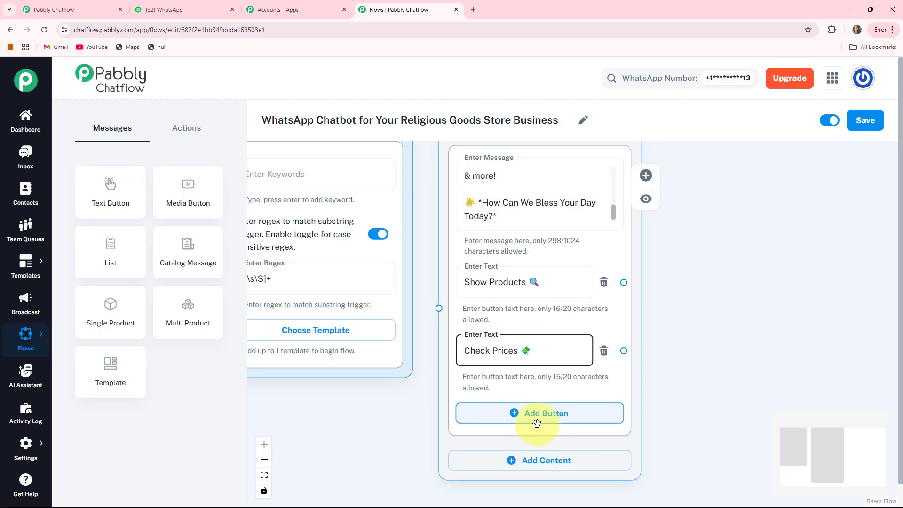
click(516, 414)
text(Delivery Details 🚚)
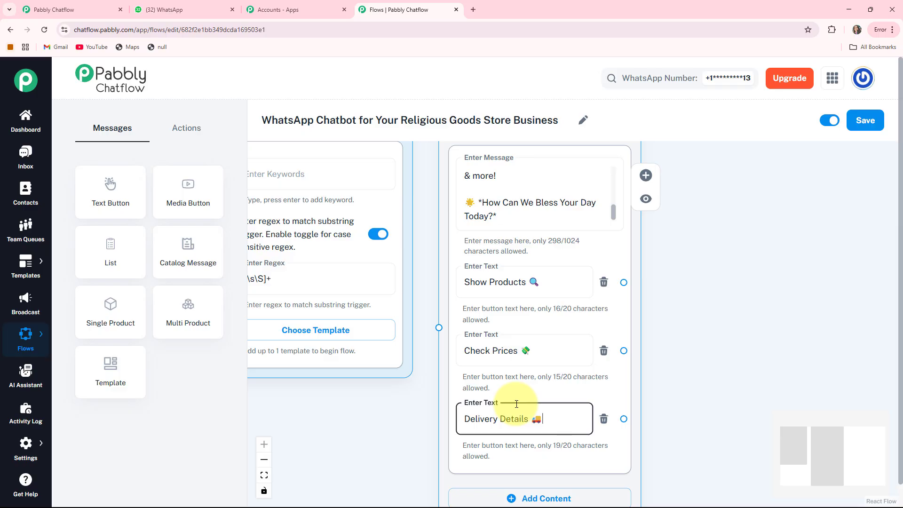
Connect the Flow Start node to the welcome message node and adjust the spacing between the two nodes
drag(660, 290, 744, 349)
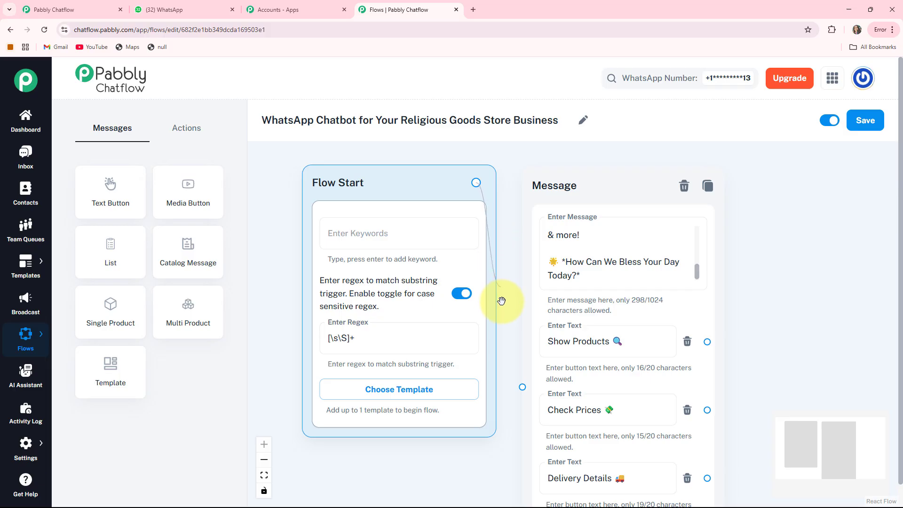
drag(507, 351, 522, 386)
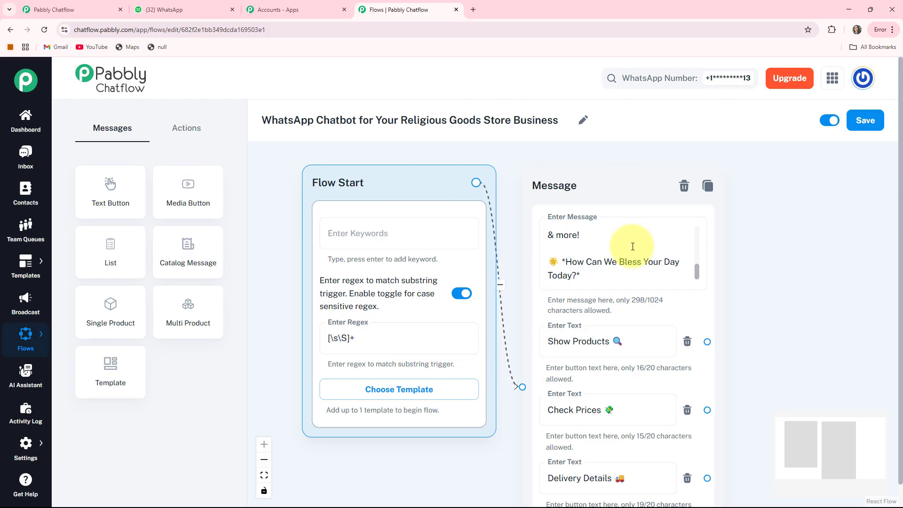
drag(597, 182, 585, 177)
drag(409, 182, 370, 180)
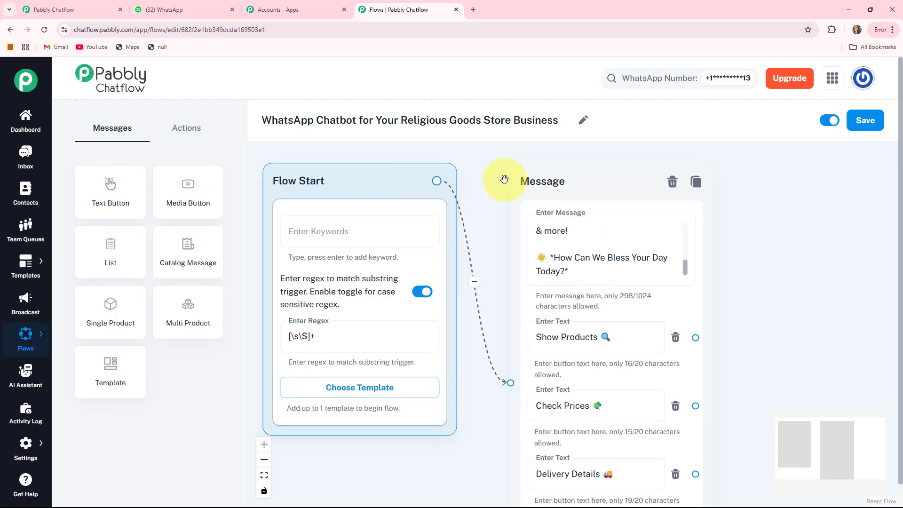
drag(512, 177, 488, 169)
drag(793, 326, 745, 229)
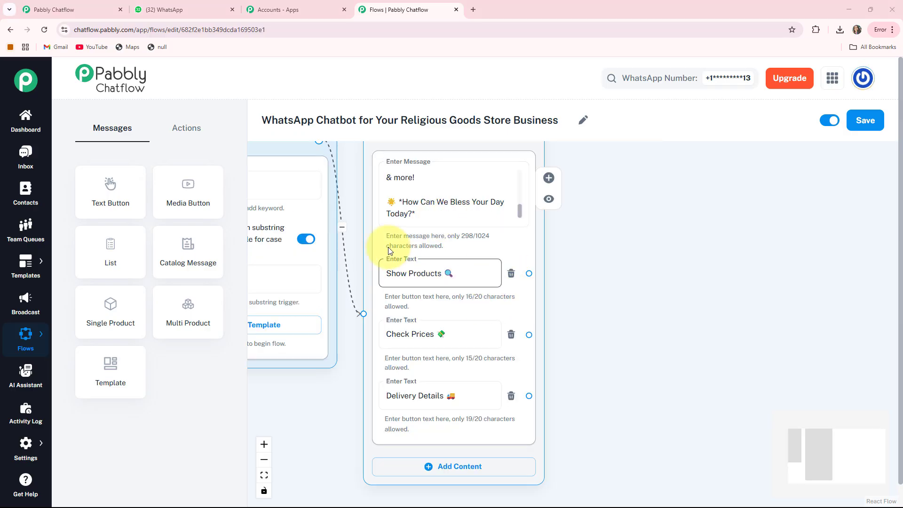
Add a second Text Button message node and place it beside the welcome message node, on the side of its button connectors
drag(109, 194, 338, 278)
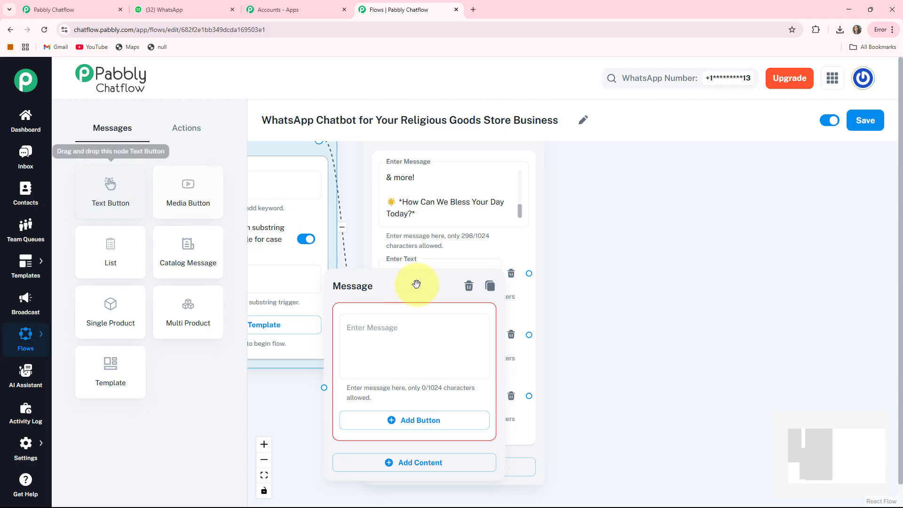
click(367, 341)
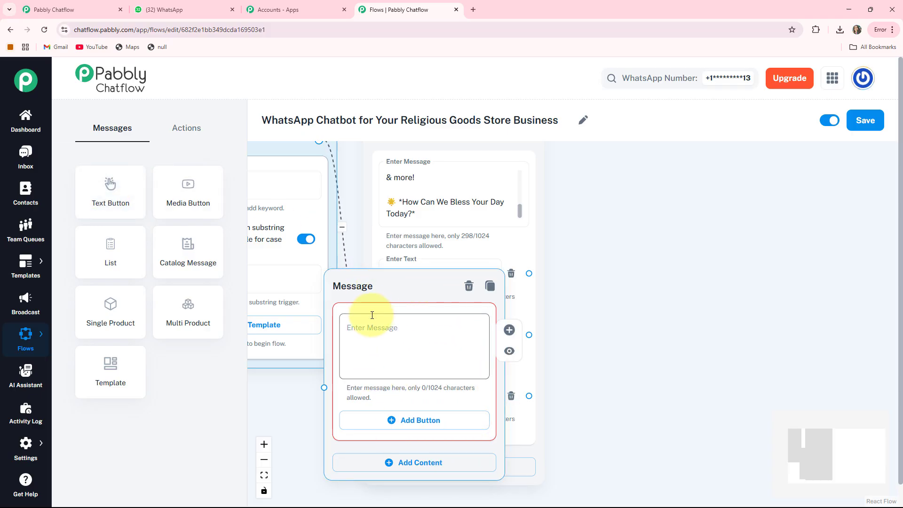
drag(371, 287, 624, 186)
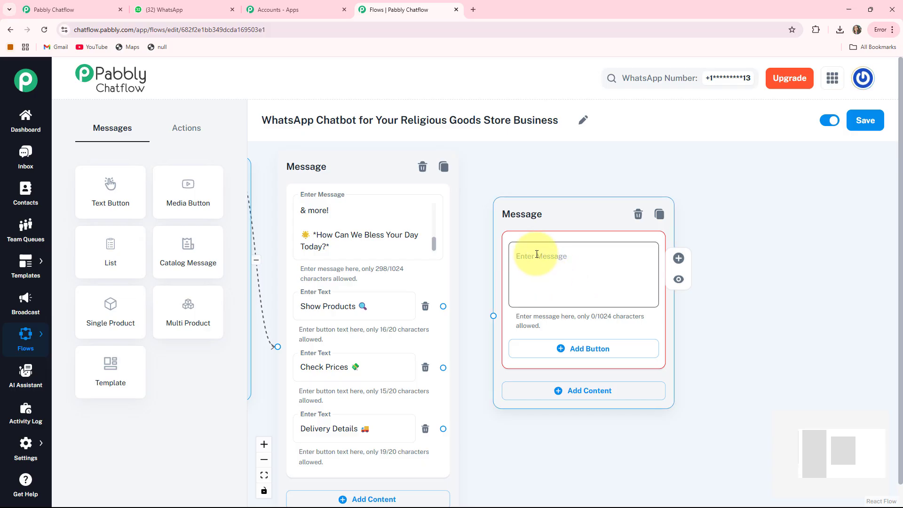
Enter the message starting "*Wonderful Choice! Let's Explore Our Collection:*" in the second message node and add the button "Idols & Statues 🛕"
click(537, 254)
text(🌟 *Wonderful Choice! Let’s Explore Our Collection:* Each item is chosen with love and devotion. 🙏💖)
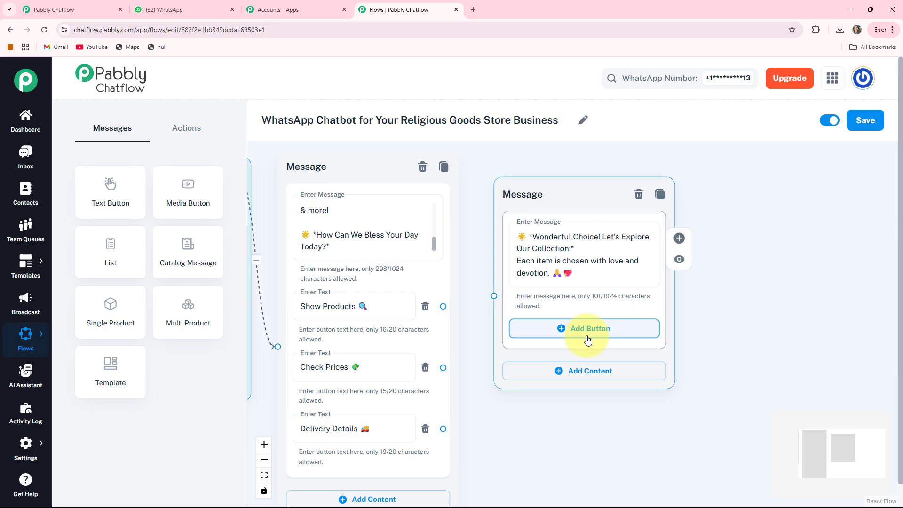
click(571, 336)
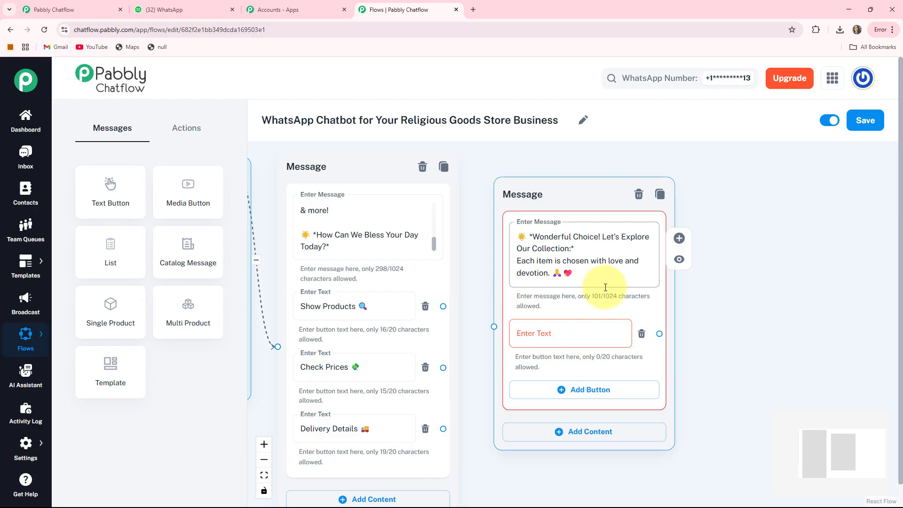
click(527, 333)
text(Idols & Statues 🛕)
scroll(712, 390, down, 2)
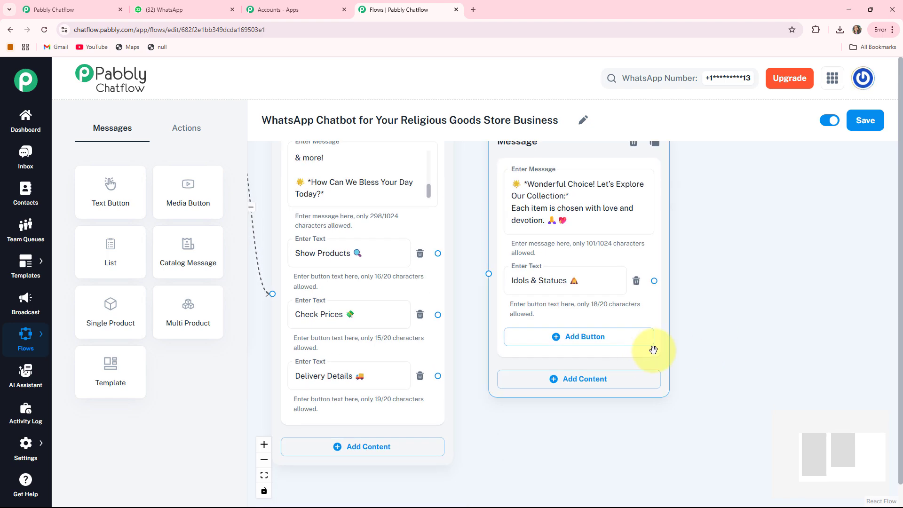
Add two more buttons to the collection message: "Malas & Rosaries 📿" and "Pooja Samagri 🪔"
click(559, 336)
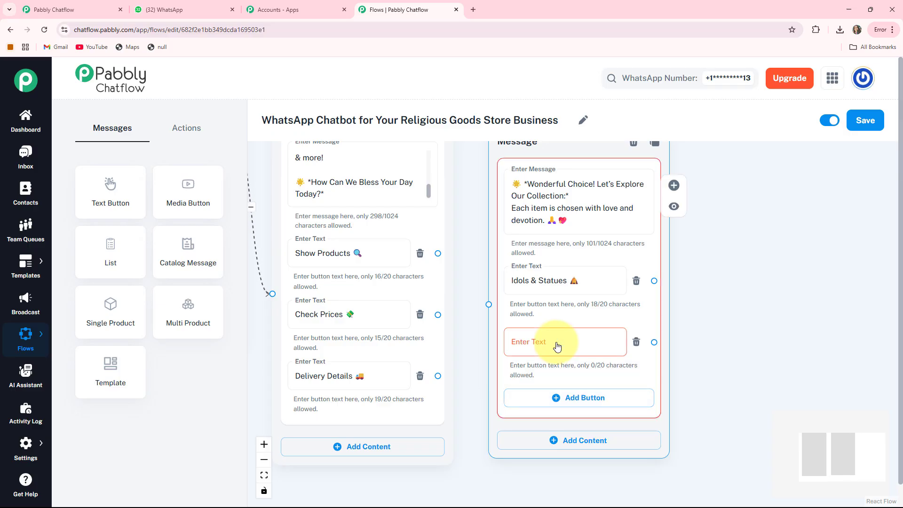
click(556, 346)
text(Malas & Rosaries 📿)
scroll(691, 348, down, 3)
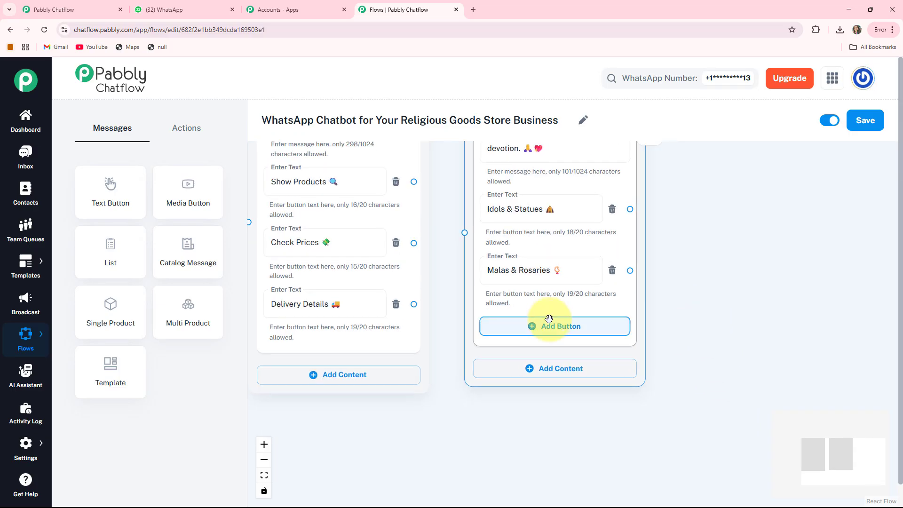
click(519, 335)
click(518, 337)
text(Pooja Samagri 🪔)
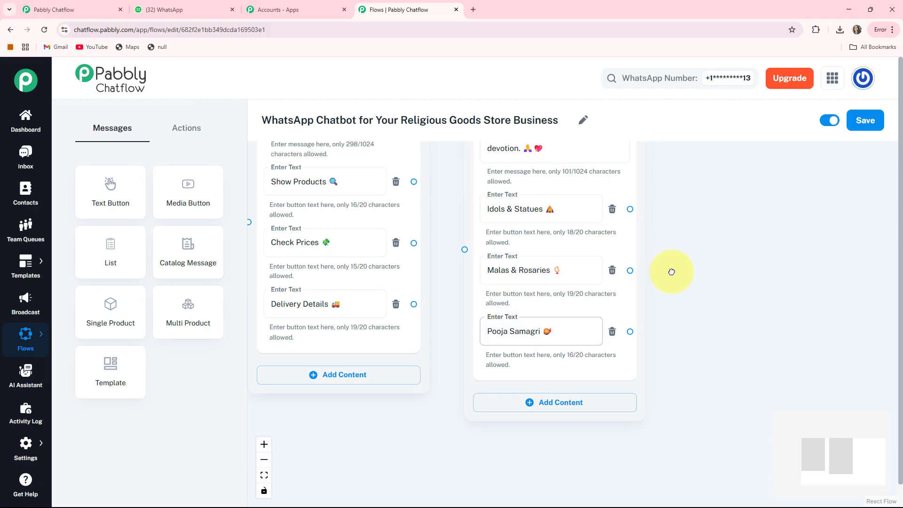
Connect the Show Products button of the welcome message to the collection message node
scroll(671, 352, up, 2)
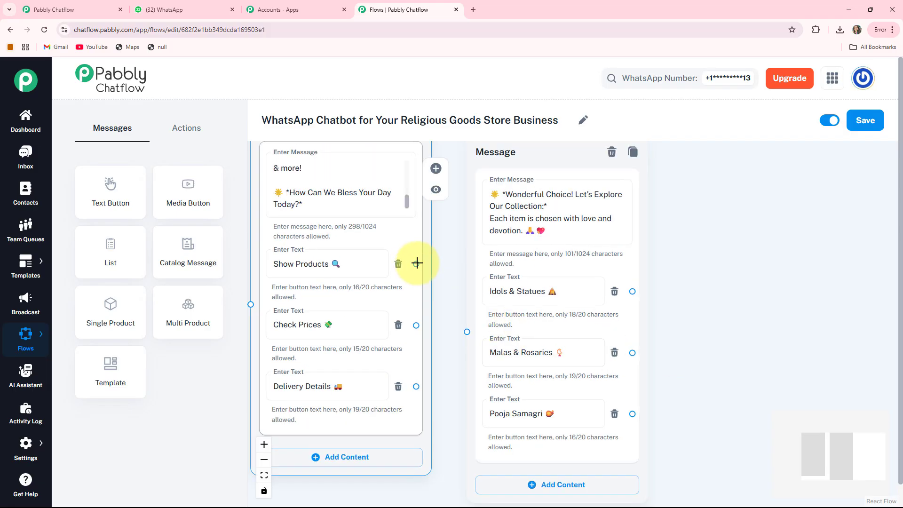
drag(416, 266, 442, 283)
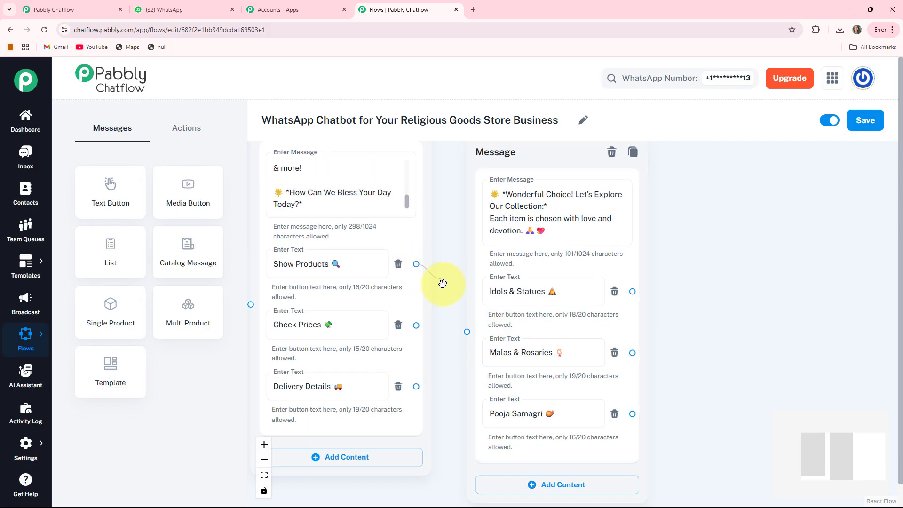
drag(459, 326, 463, 330)
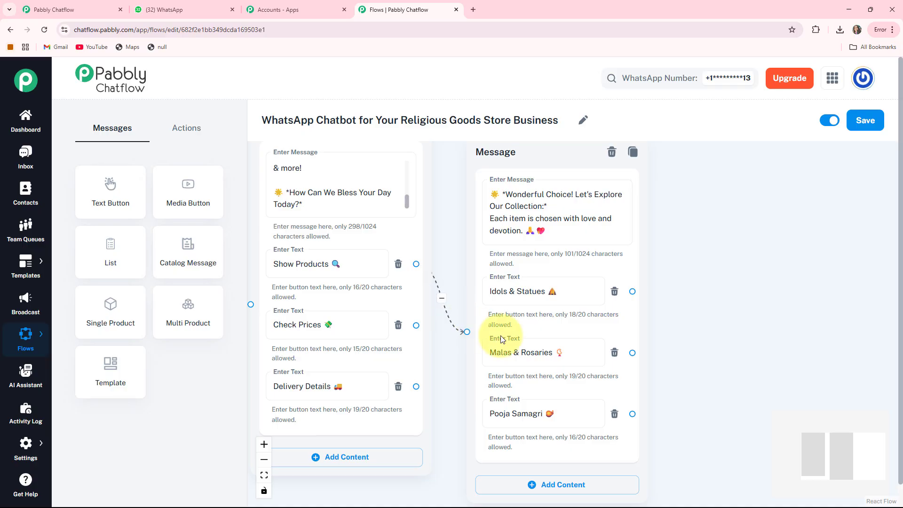
Add a Media Button message node and place it beside the collection message node, on the side of its button connectors
drag(715, 343, 554, 314)
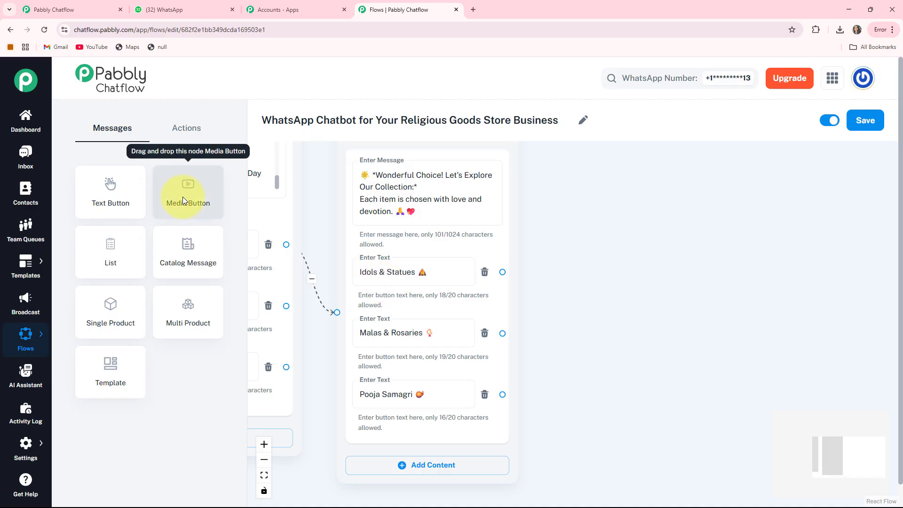
drag(308, 344, 342, 342)
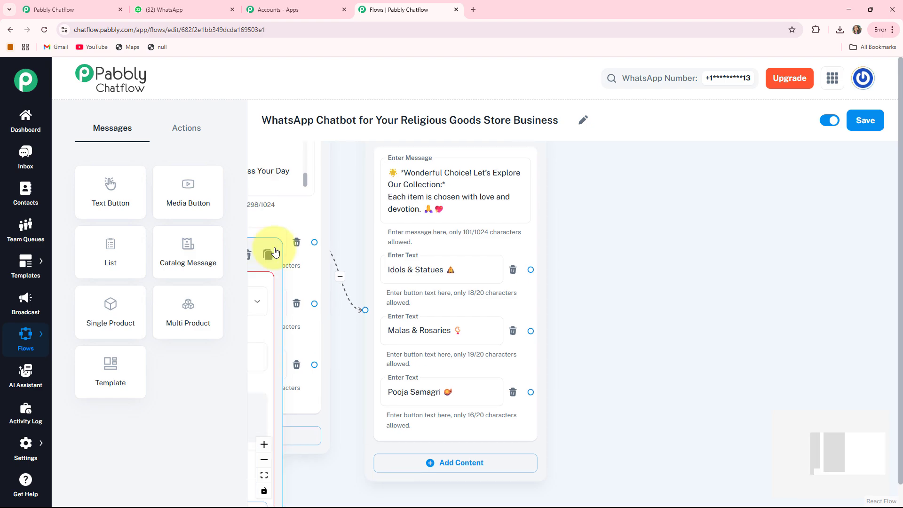
drag(272, 252, 739, 179)
drag(761, 234, 625, 218)
Set the media node's type to Image and upload the Lord Ganesha idol picture
click(594, 209)
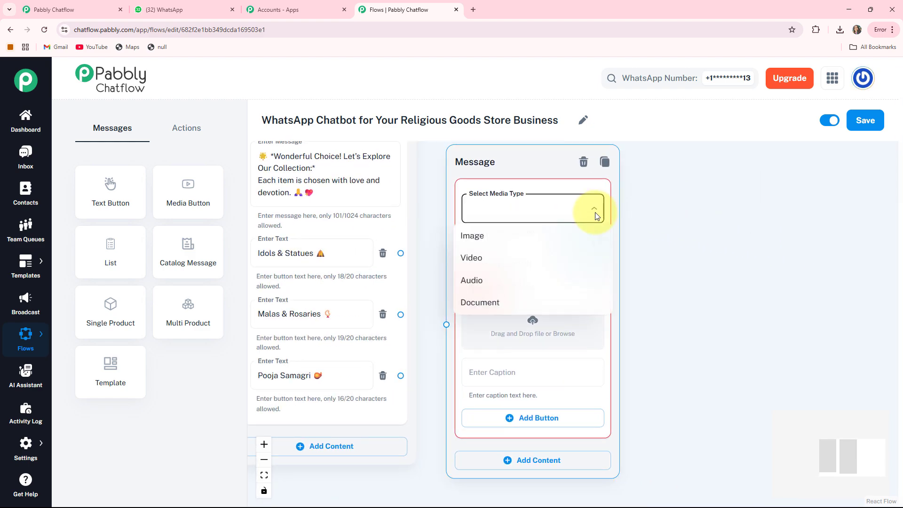
click(490, 235)
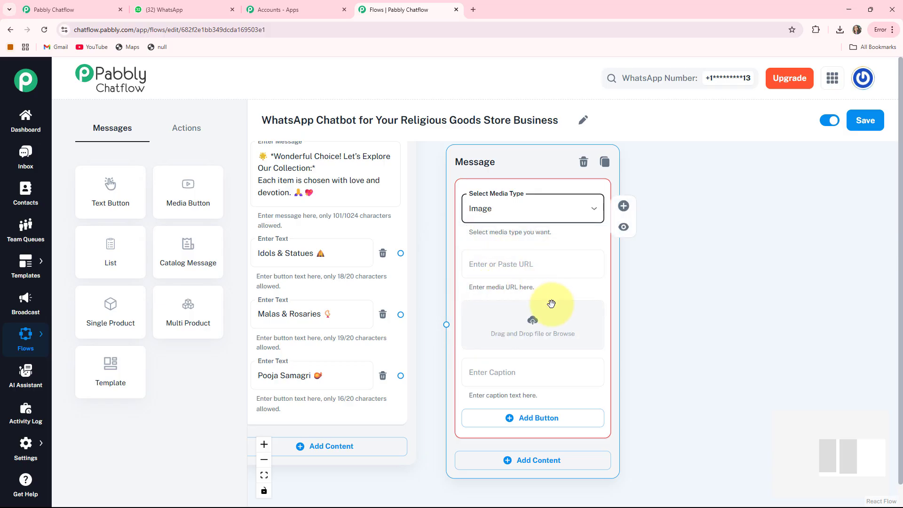
click(535, 324)
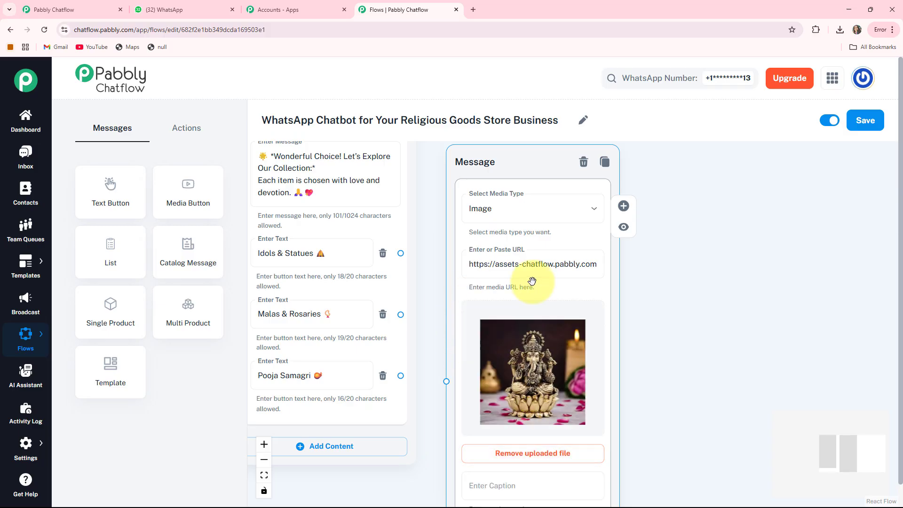
Enter the caption "🌺 *Lord Ganesha Idol* 🕉️" for the uploaded image
drag(675, 395, 686, 322)
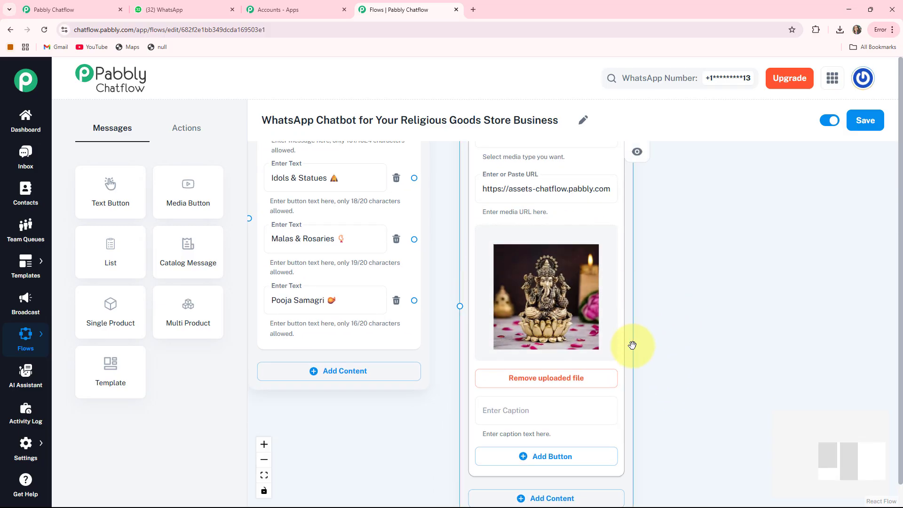
click(498, 413)
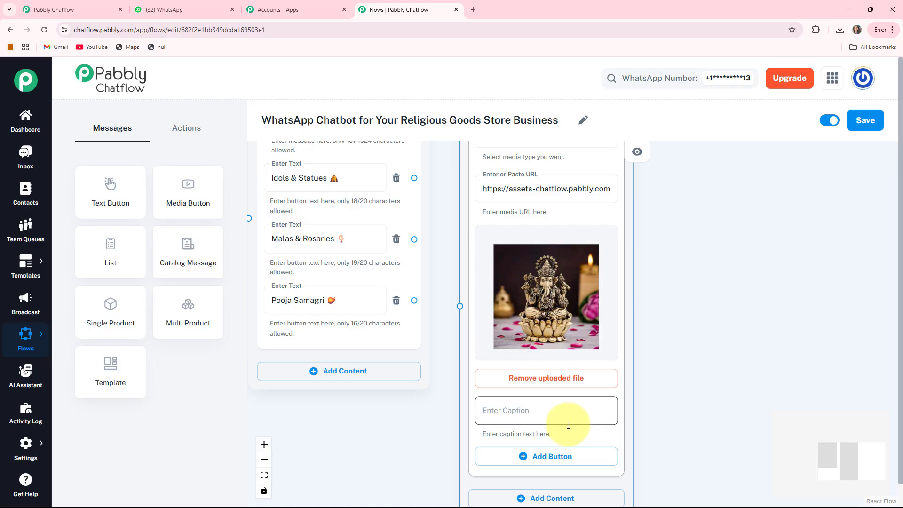
click(545, 423)
text(🌺 *Lord Ganesha Idol* 🕉)
drag(671, 440, 664, 409)
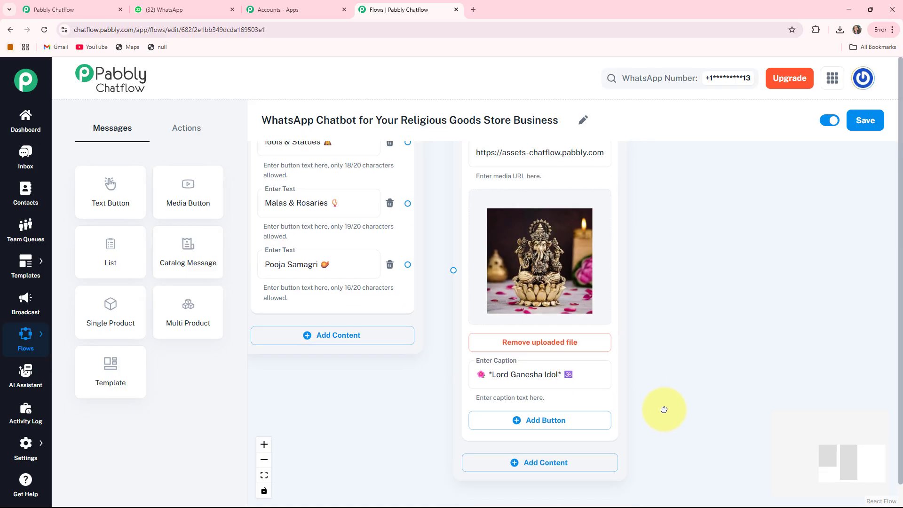
Connect the Idols & Statues button to the Ganesha image message node
click(614, 413)
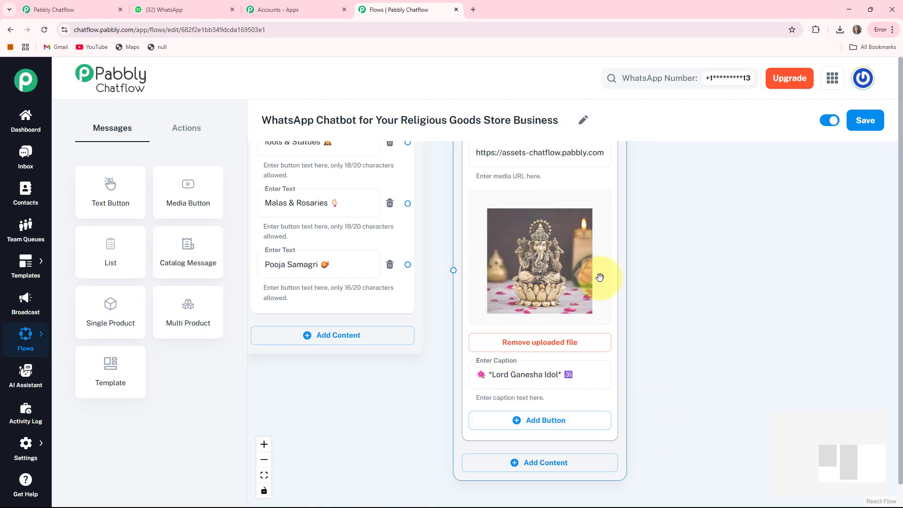
drag(416, 364, 414, 440)
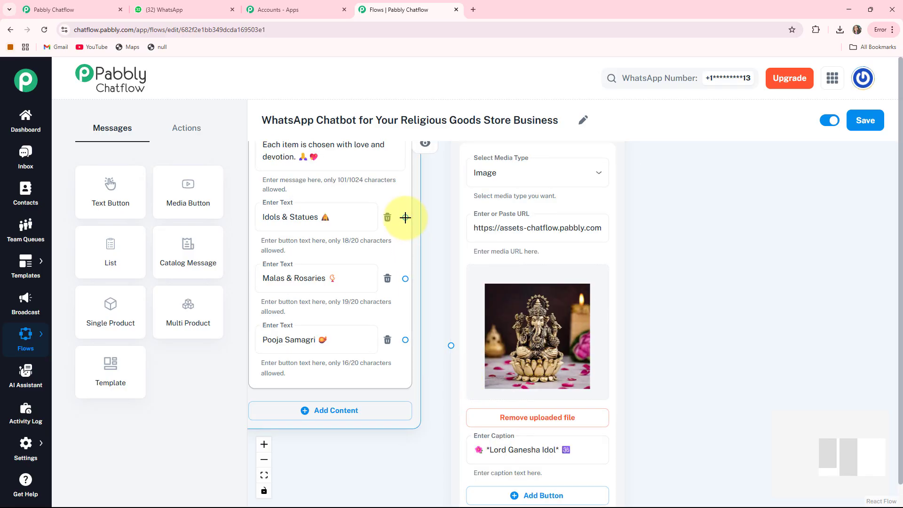
drag(422, 233, 426, 245)
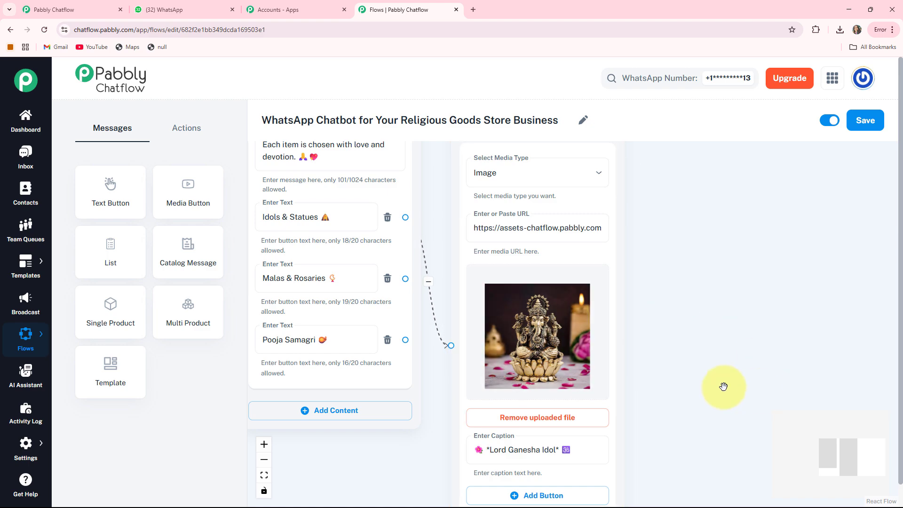
Add an "Order Now 🛒" button to the Ganesha image message
drag(724, 386, 665, 294)
drag(648, 360, 625, 361)
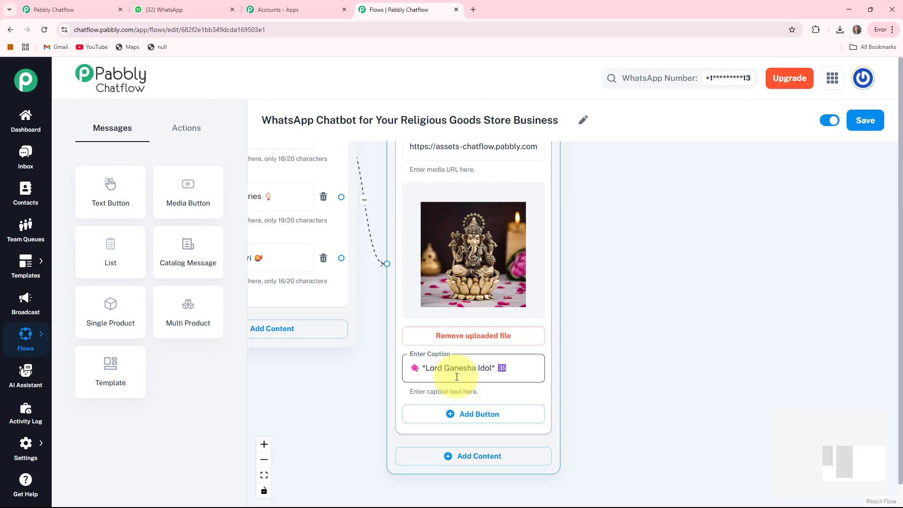
click(451, 416)
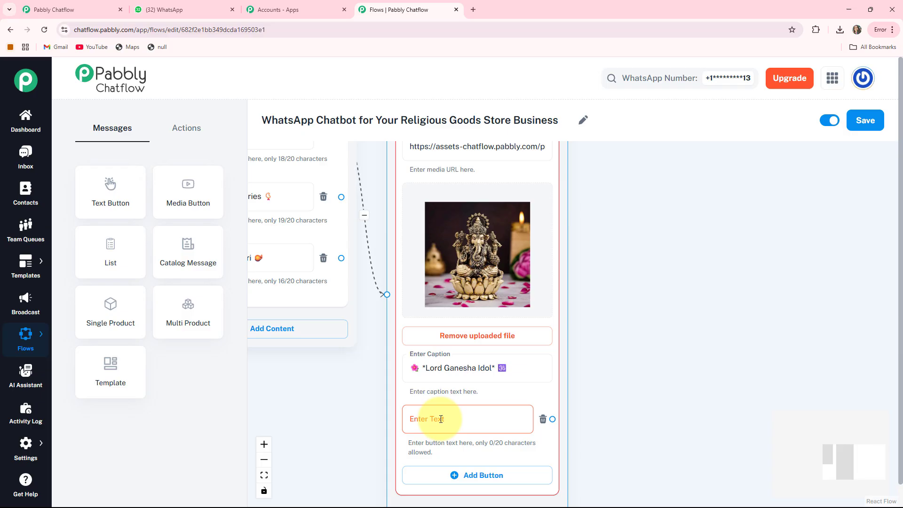
click(440, 418)
text(Order Now 🛒)
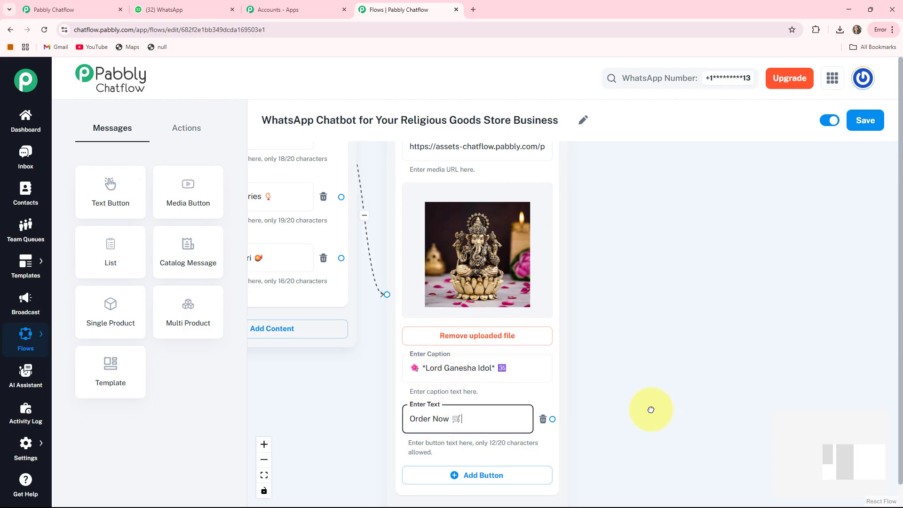
drag(505, 272, 467, 259)
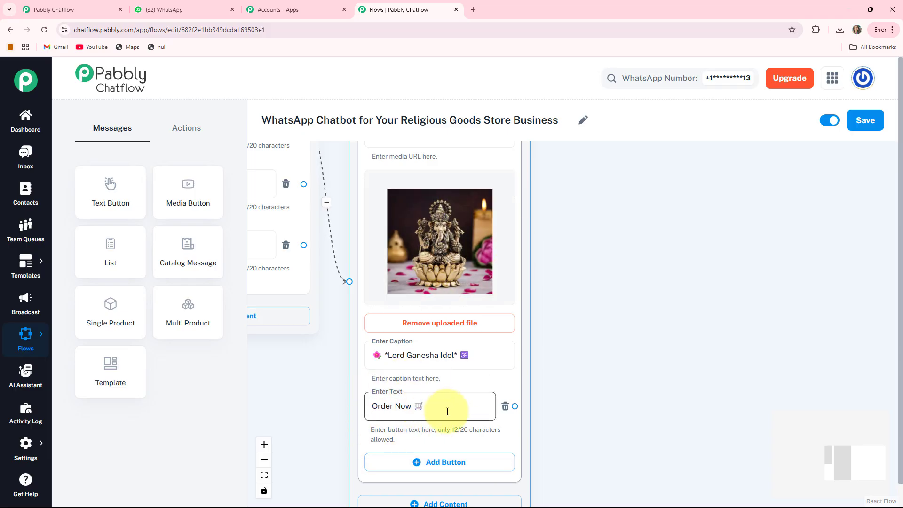
Create a Text + Button message node linked from the Order Now button, space it out, and enter the "*Thank You for your order!*" message for the Ganesha idol
drag(626, 394, 572, 387)
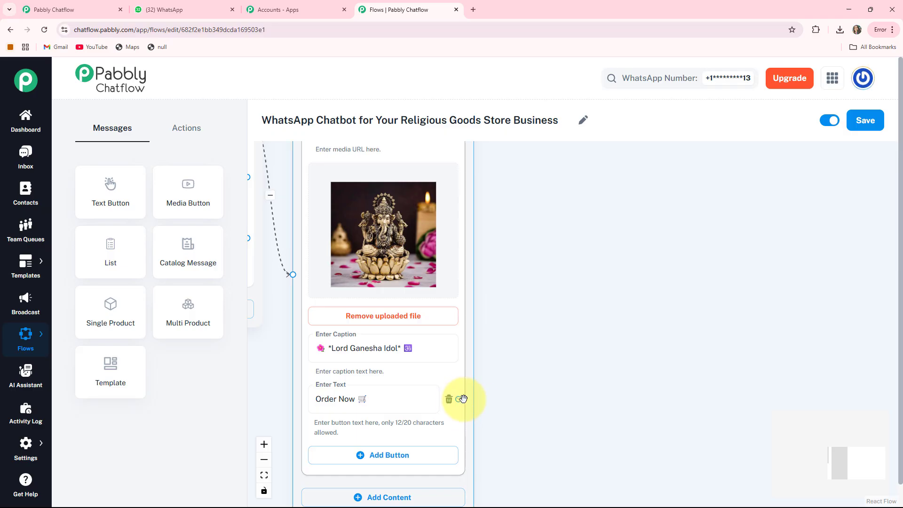
drag(463, 399, 527, 344)
drag(540, 278, 542, 278)
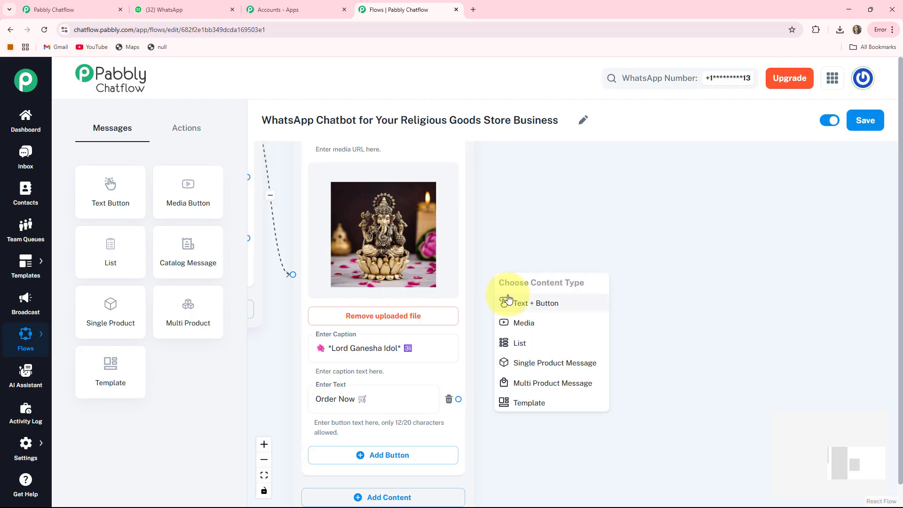
click(522, 306)
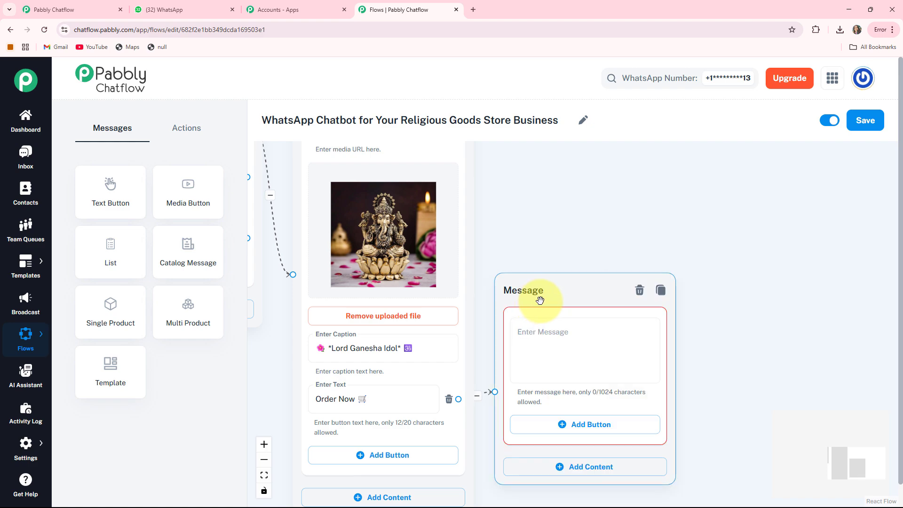
drag(534, 297, 611, 264)
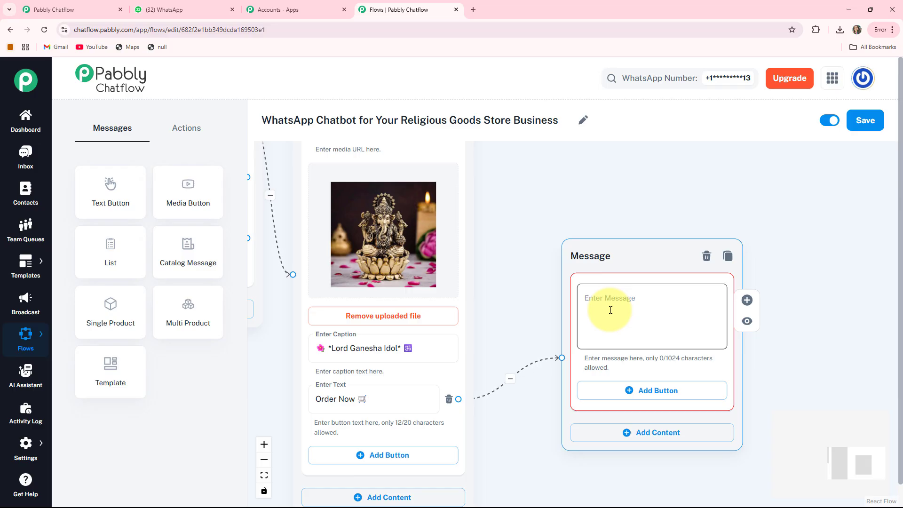
click(610, 310)
key(ctrl+v)
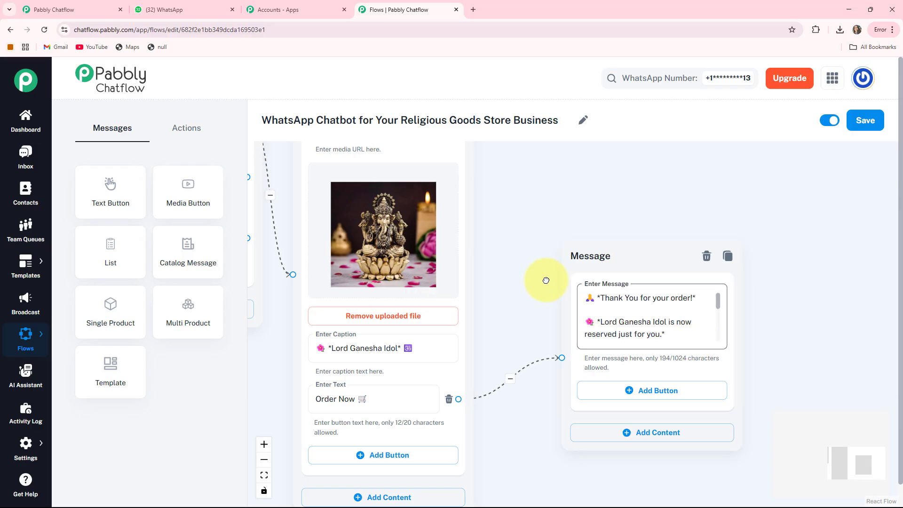
Create a Media message node linked from the Malas & Rosaries button and place it above the thank-you message node
drag(456, 278, 581, 285)
scroll(581, 285, down, 3)
click(301, 349)
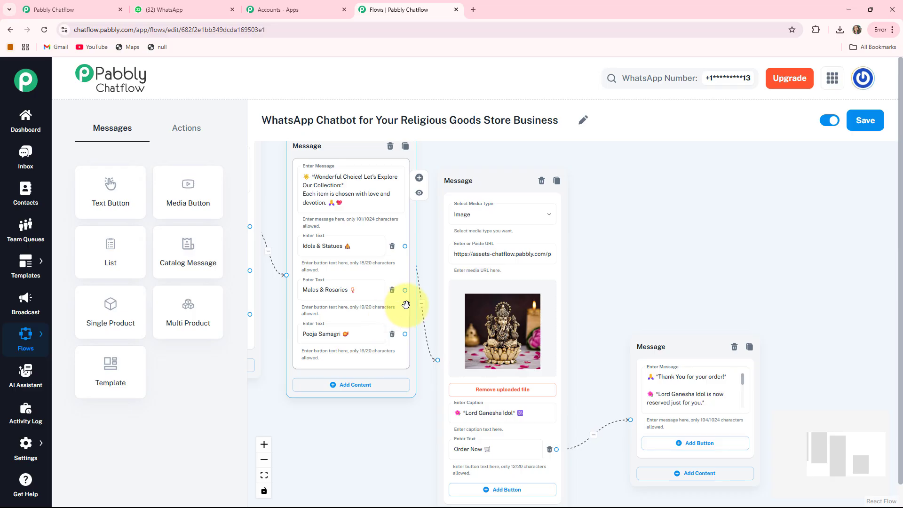
drag(422, 296, 687, 226)
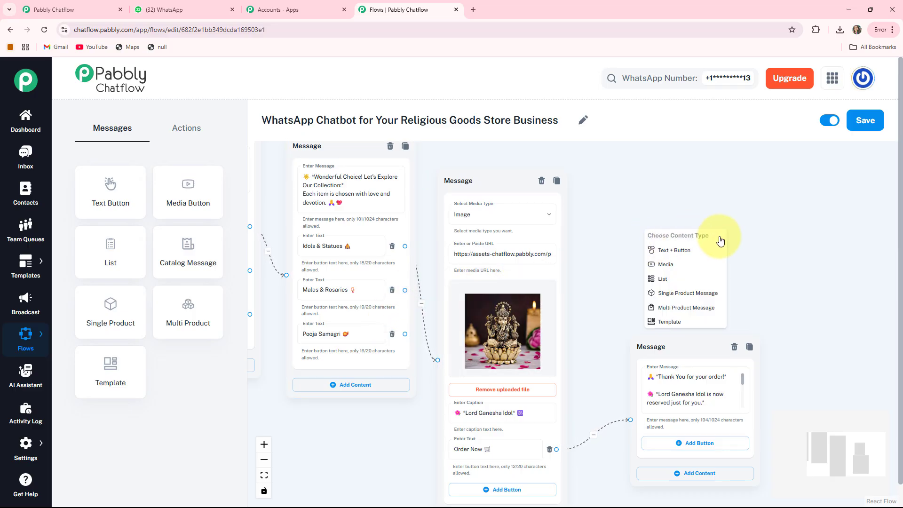
click(654, 271)
drag(660, 252, 632, 235)
drag(802, 346, 650, 308)
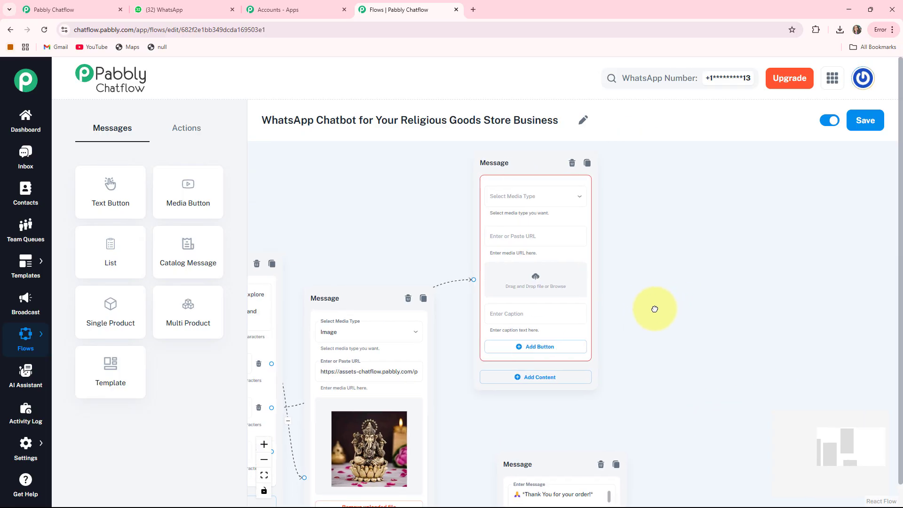
Set the media type of the Malas & Rosaries message node to Image
scroll(646, 305, up, 2)
drag(597, 239, 609, 265)
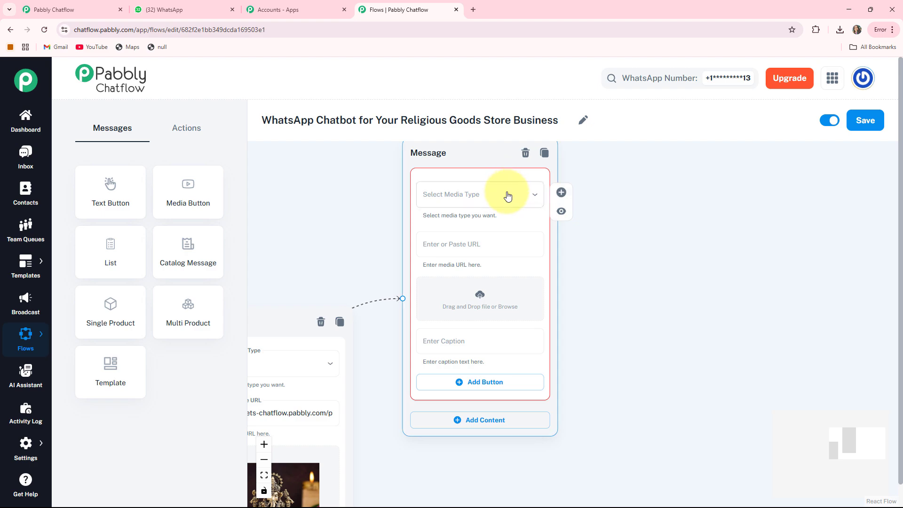
click(507, 197)
click(443, 226)
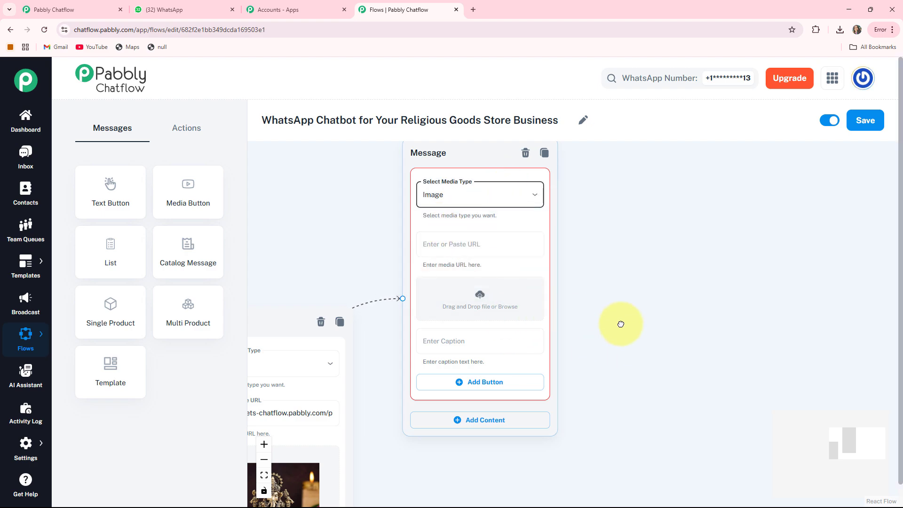
drag(621, 322, 658, 337)
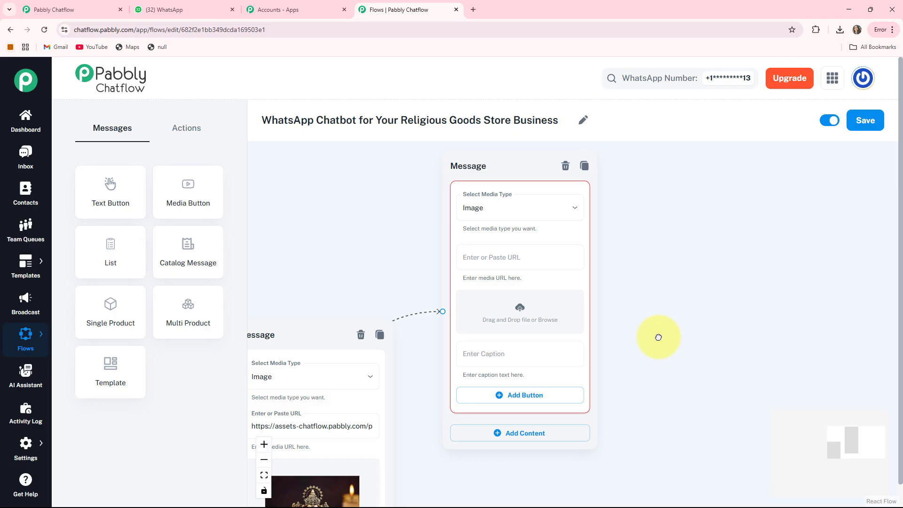
Upload the tulsi mala picture to the Malas & Rosaries image message and caption it "🌿 *Tulsi Mala*"
click(523, 313)
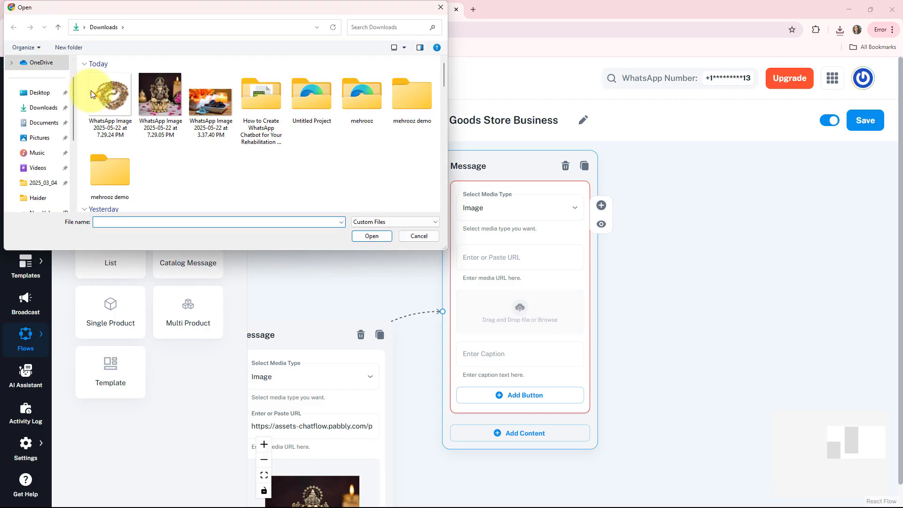
double_click(92, 93)
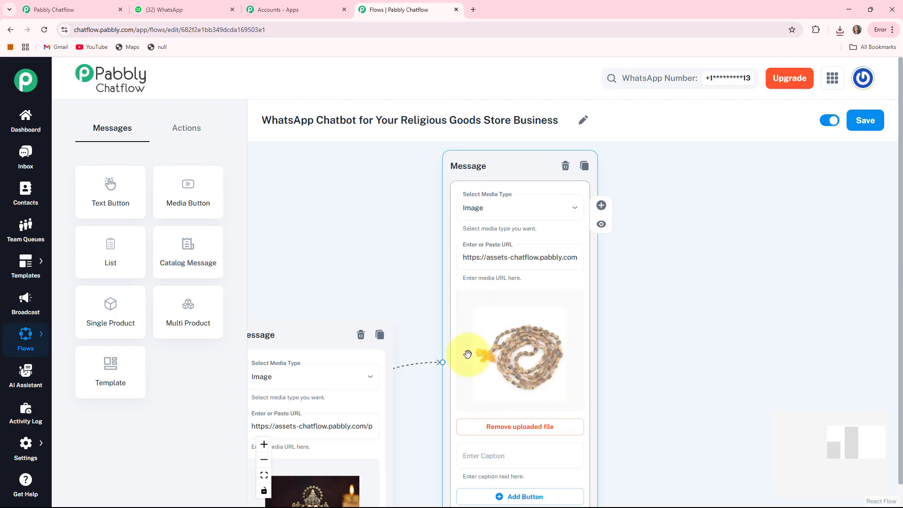
drag(630, 433, 616, 348)
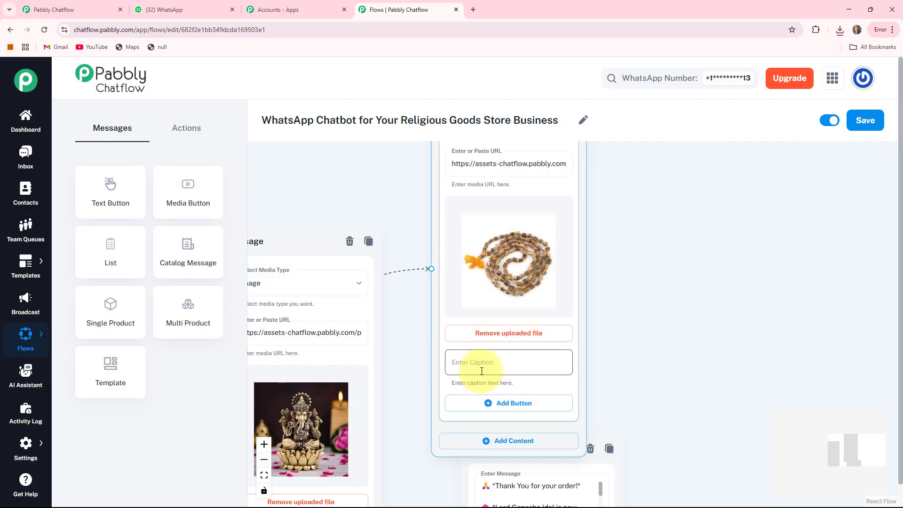
drag(633, 382, 629, 422)
click(509, 337)
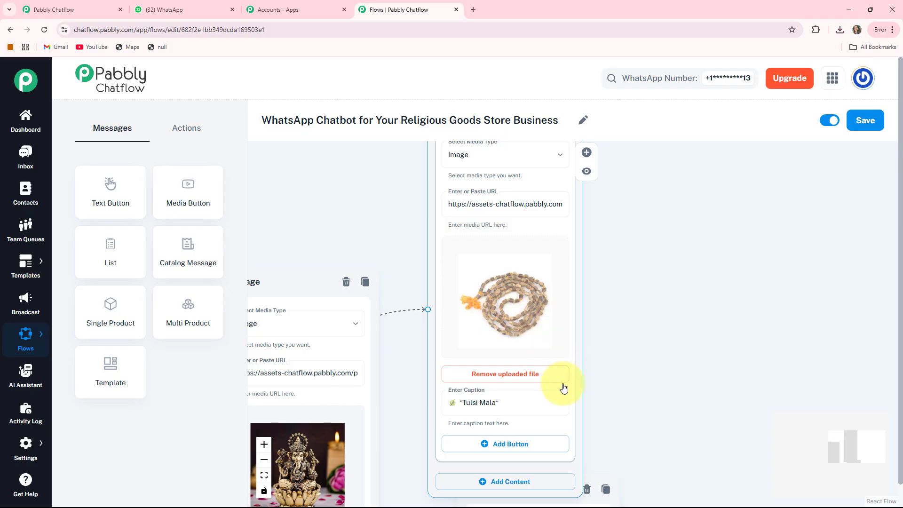
Add an "Order Now 🛒" button to the Tulsi Mala image message
scroll(602, 367, down, 3)
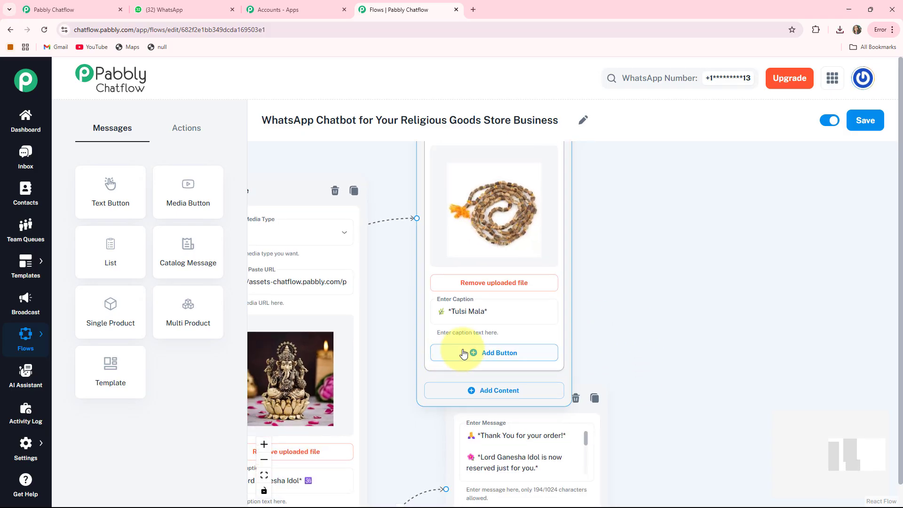
click(481, 353)
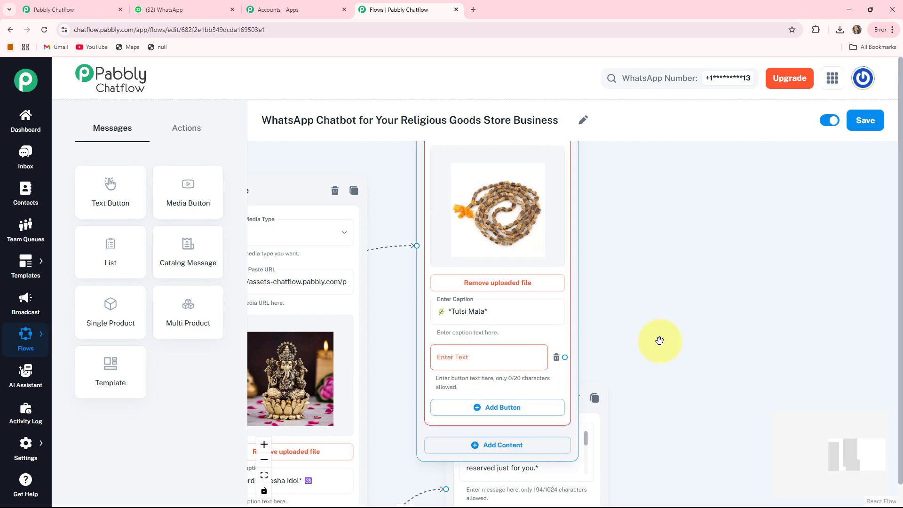
scroll(477, 319, down, 2)
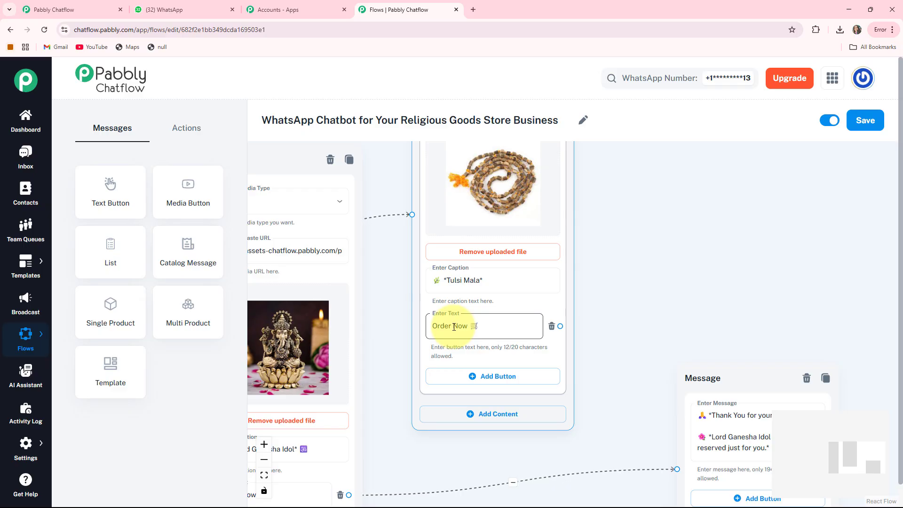
Add a second Media content block below the Tulsi Mala block and set its media type to Image
scroll(604, 308, down, 2)
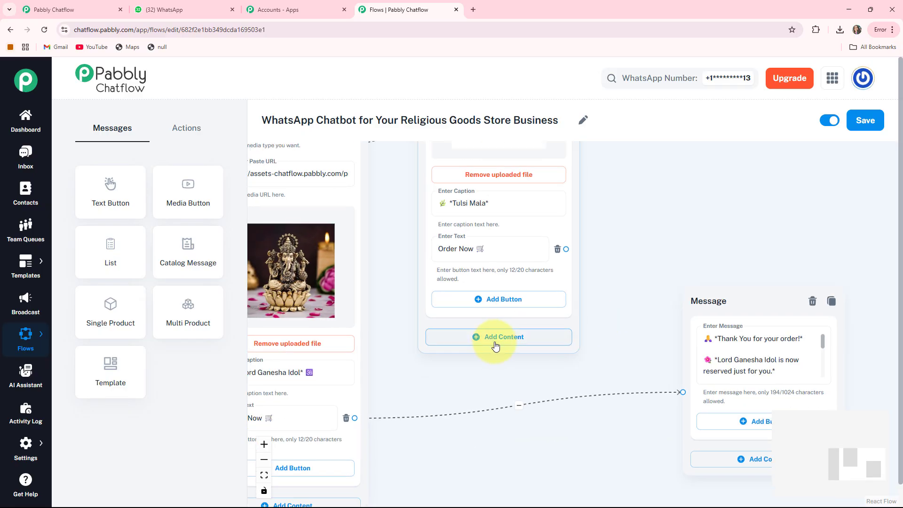
click(496, 340)
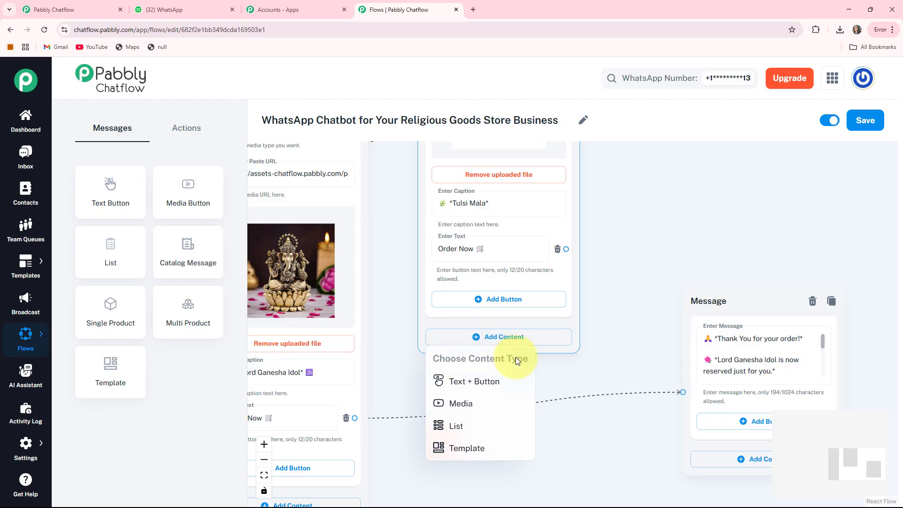
click(440, 403)
scroll(607, 280, down, 1)
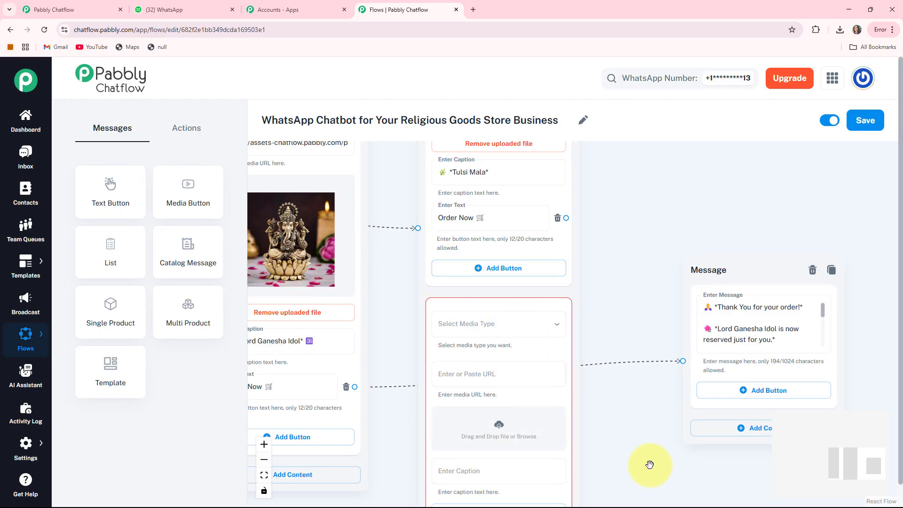
drag(649, 465, 665, 413)
click(493, 267)
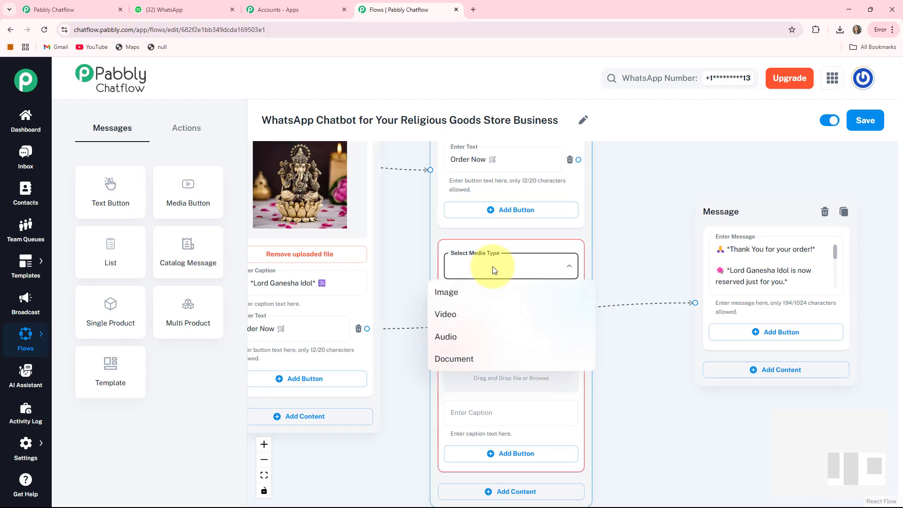
click(454, 291)
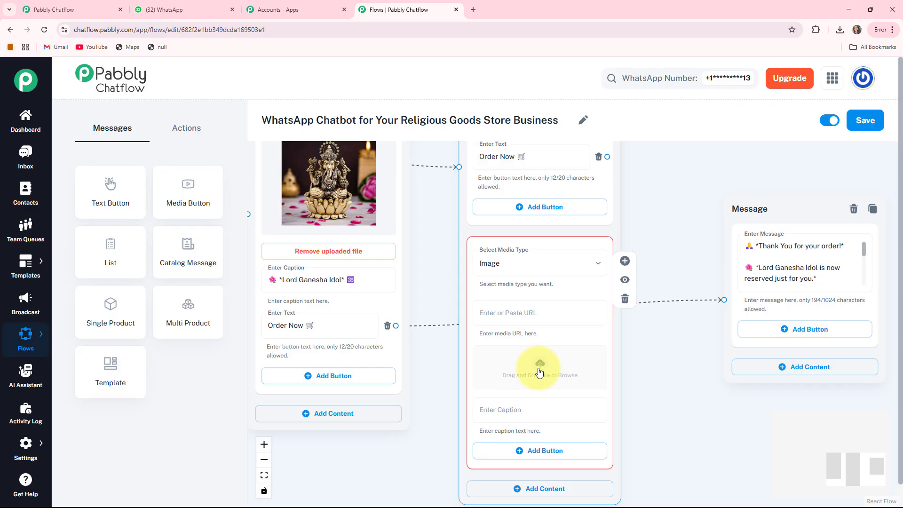
Upload the rudraksha mala picture to the second media block and caption it "*Rudraksha Mala*"
click(543, 366)
double_click(113, 90)
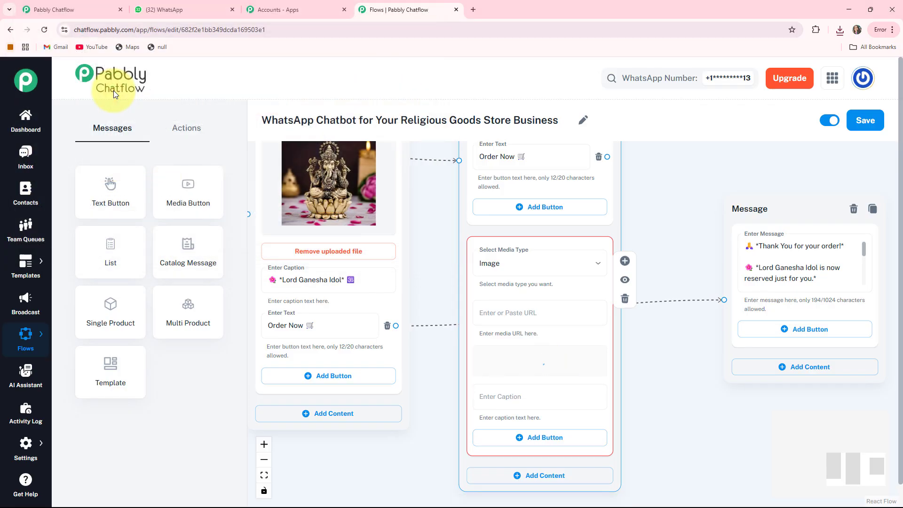
drag(645, 442, 644, 401)
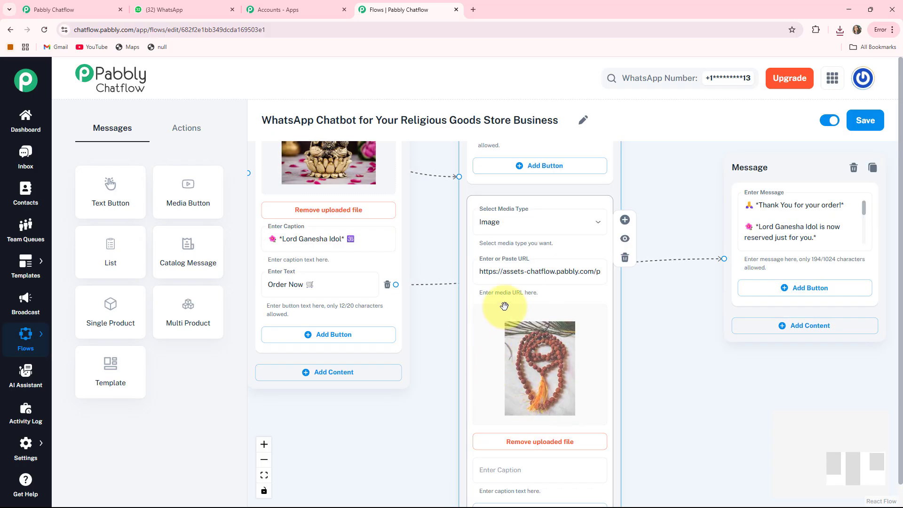
scroll(589, 359, down, 2)
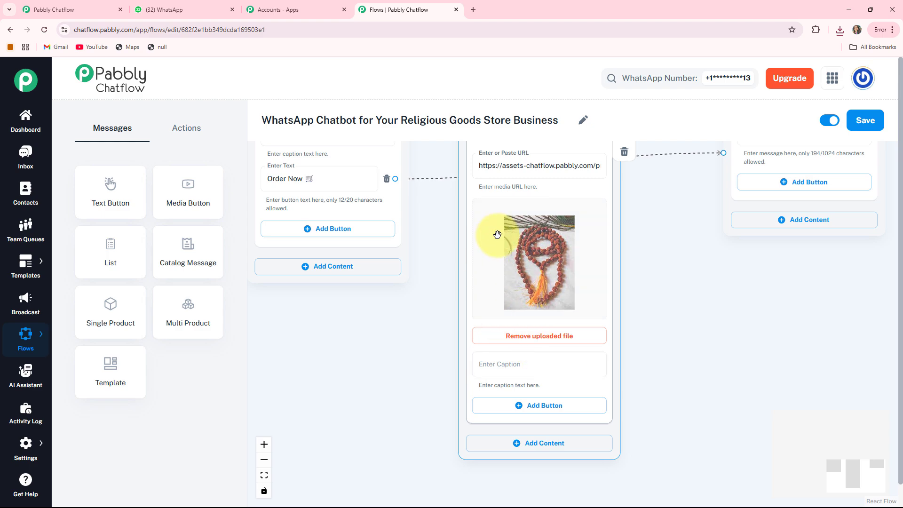
click(502, 372)
text(📿 *Rudraksha Mala*)
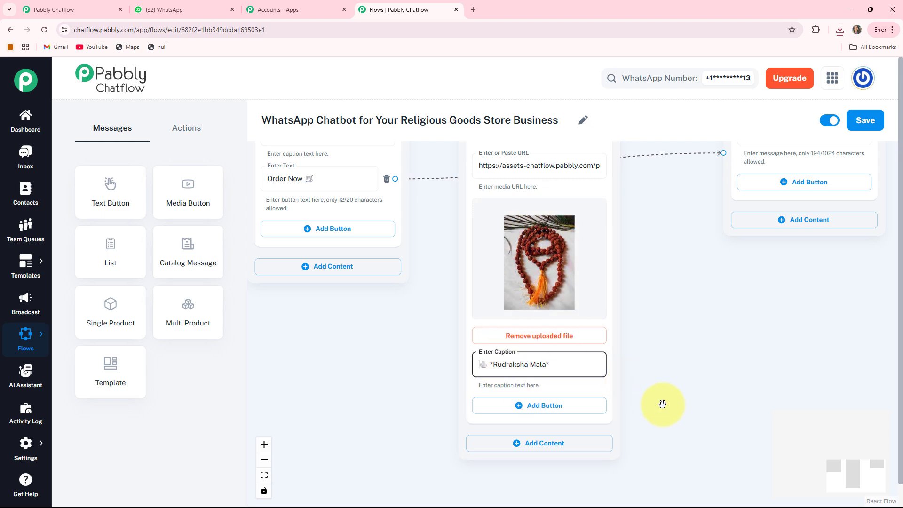
Add an "Order Now 🛒" button to the Rudraksha Mala image block
scroll(662, 404, up, 1)
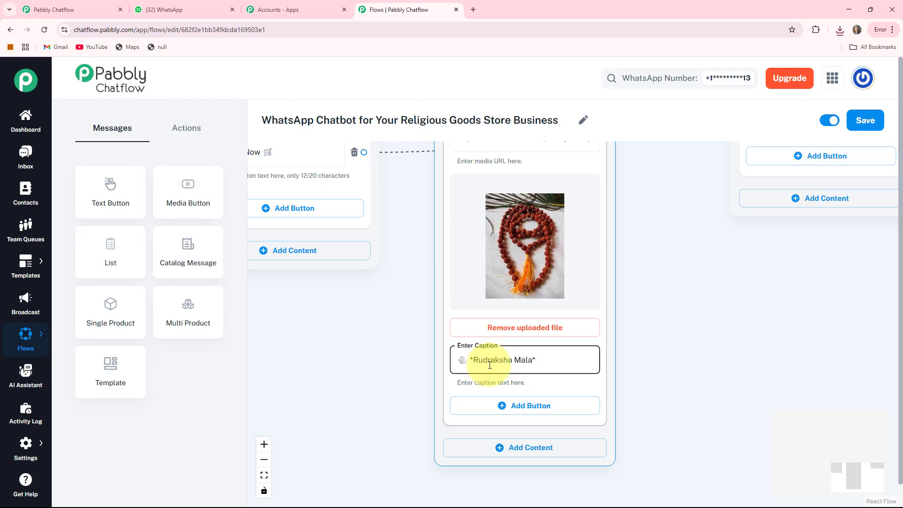
drag(541, 278, 539, 294)
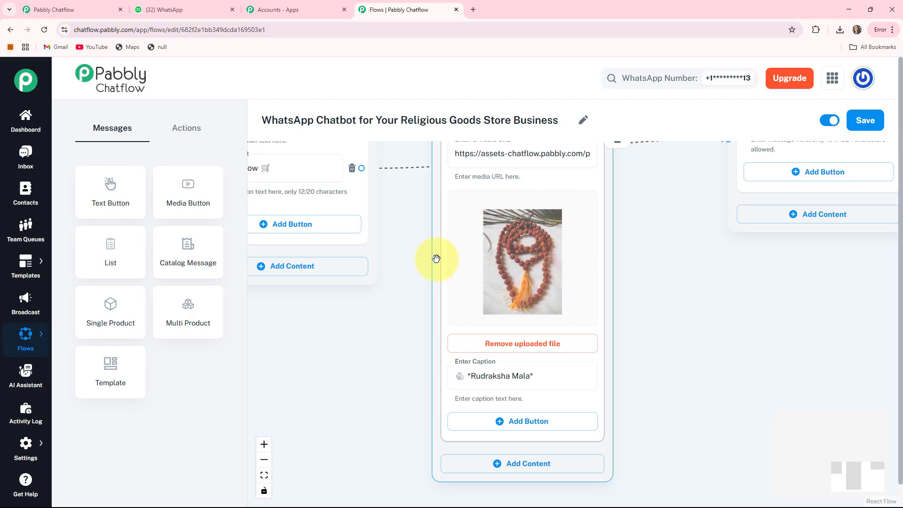
drag(701, 371, 694, 332)
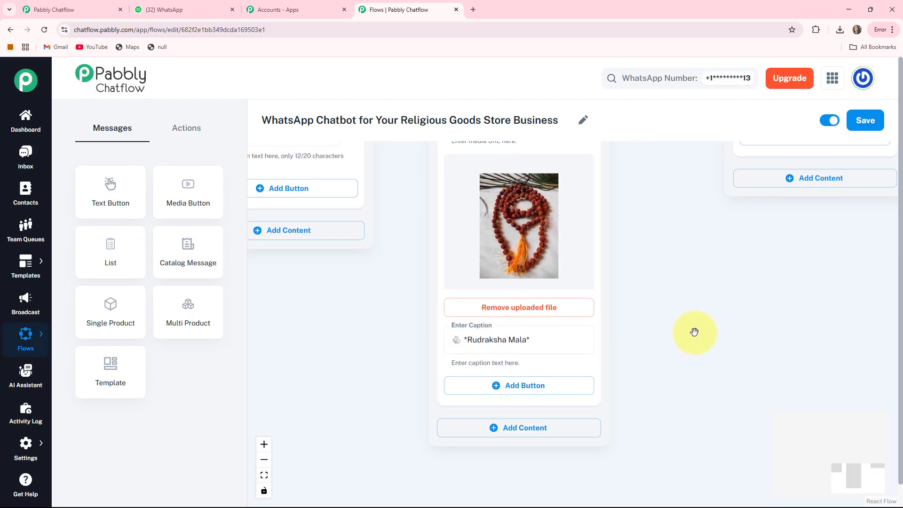
click(508, 387)
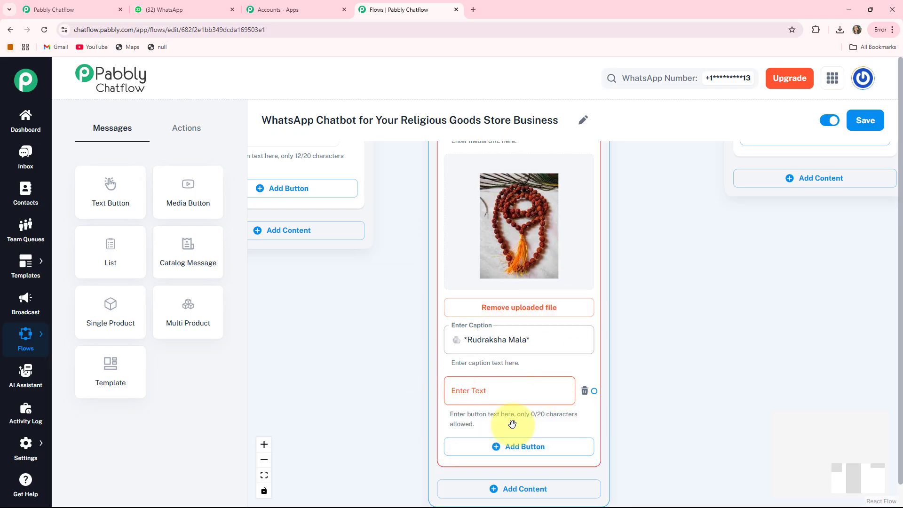
click(481, 388)
text(Order Now 🛒)
scroll(619, 362, down, 2)
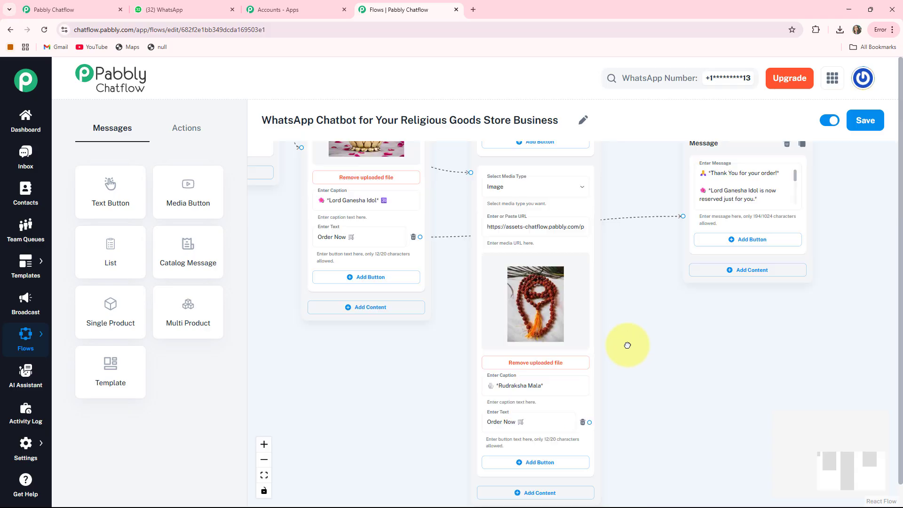
Create a Text + Button message node linked from the Tulsi Mala Order Now button and enter the "✅ *Order Confirmed!*" message for Bright Religious Good Store
drag(627, 345, 626, 310)
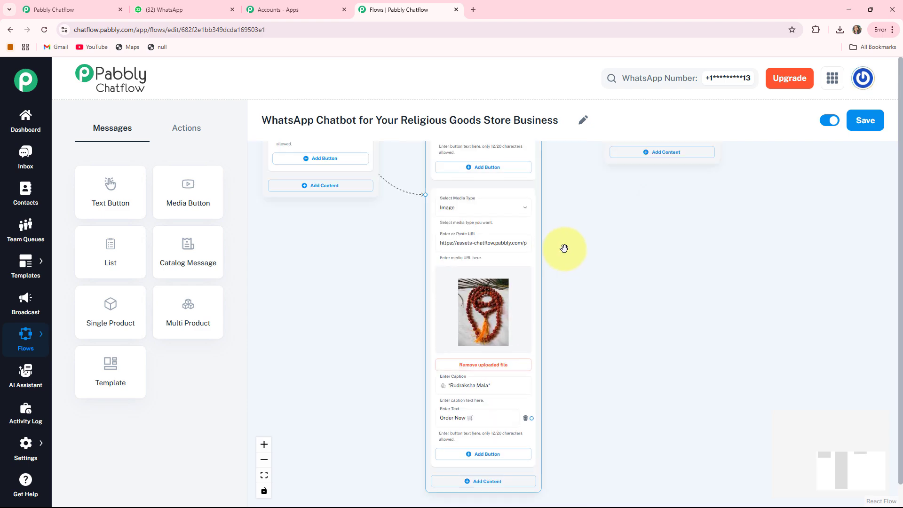
drag(564, 248, 584, 296)
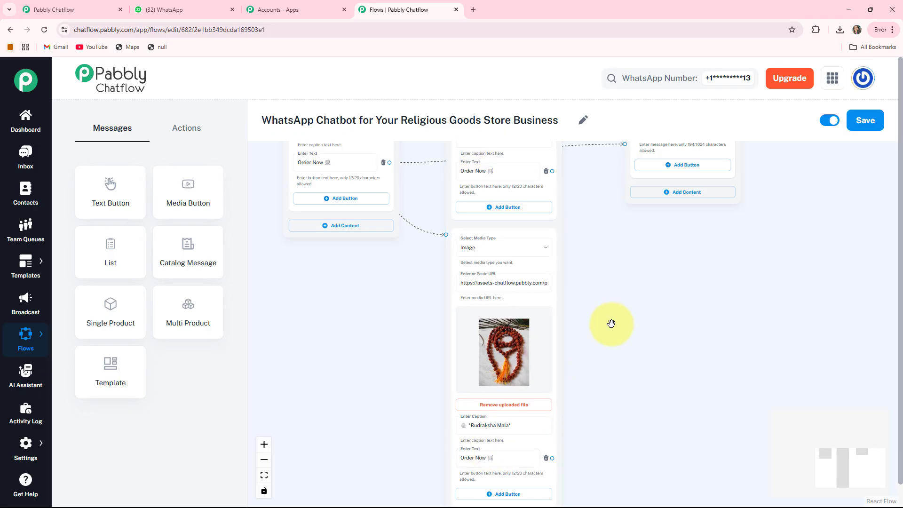
drag(610, 323, 593, 323)
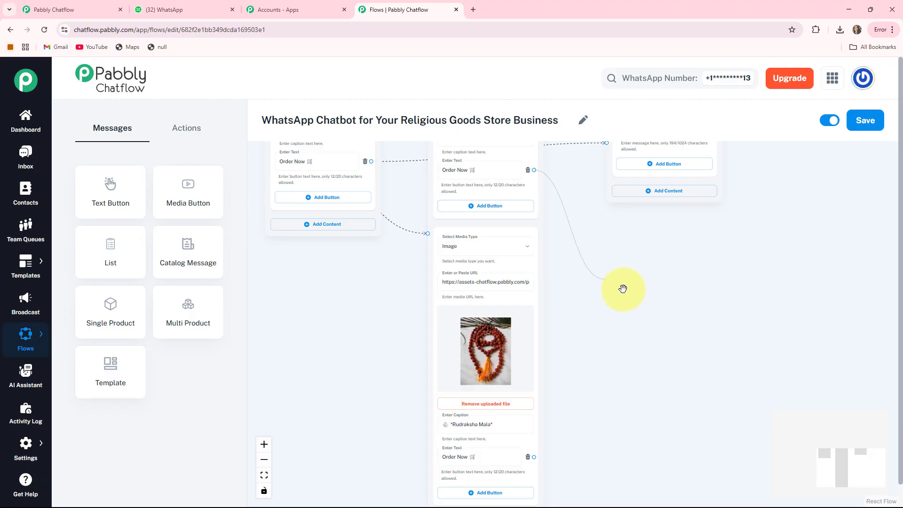
drag(623, 289, 624, 290)
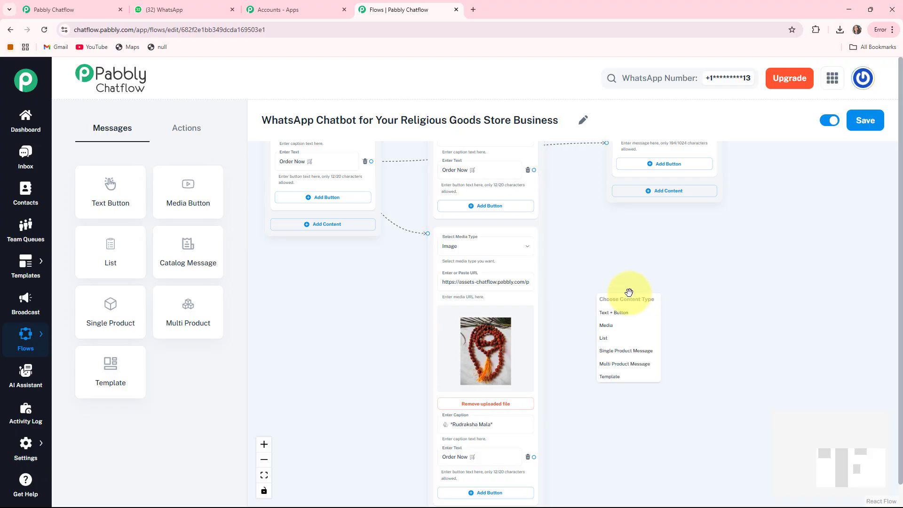
click(624, 316)
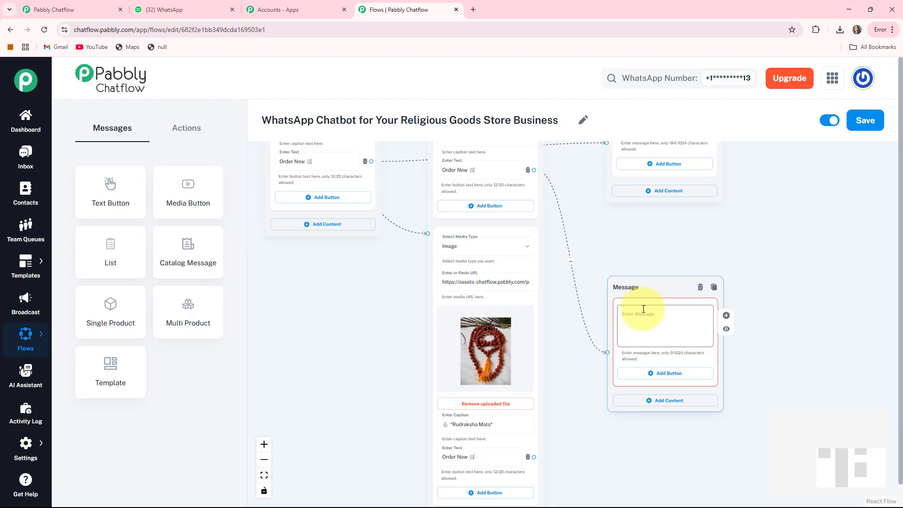
click(643, 309)
text(✅ *Order Confirmed!* *Thank you for ordering with Bright Religious Good Store*! 🙏)
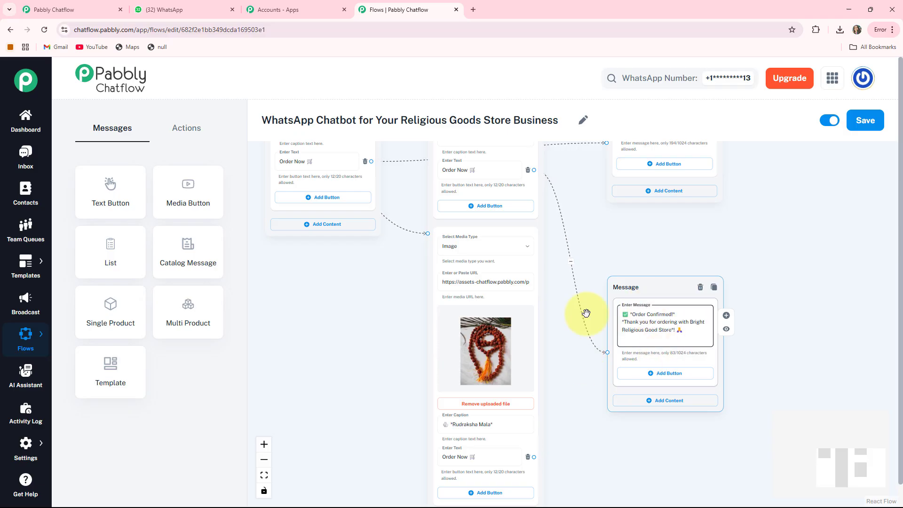
Link the Rudraksha Mala Order Now button to the Order Confirmed message node
drag(574, 464, 579, 433)
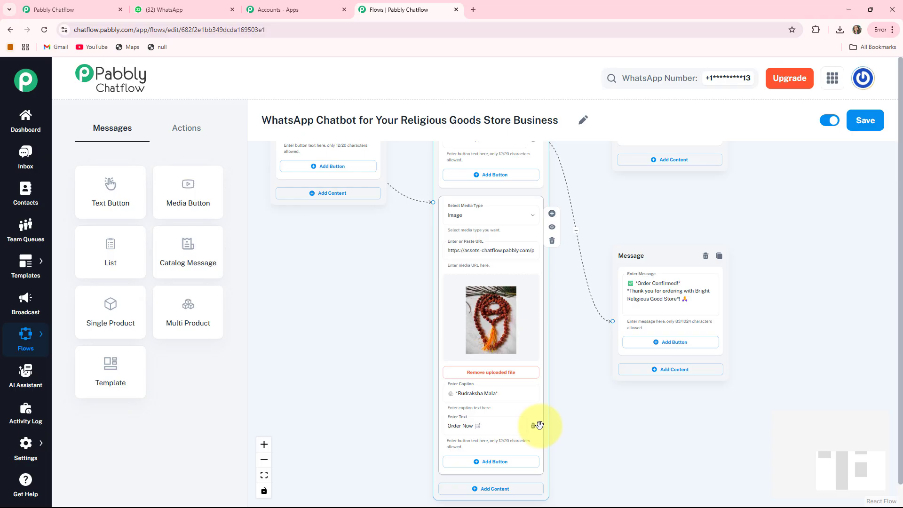
drag(539, 424, 562, 409)
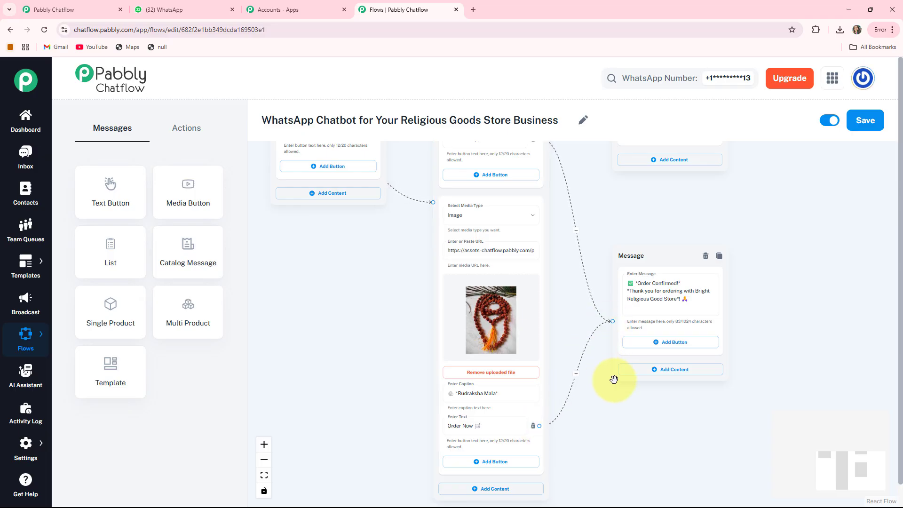
Move the Ganesha idol message node up and farther from the product category message node
scroll(348, 268, down, 2)
drag(278, 256, 387, 466)
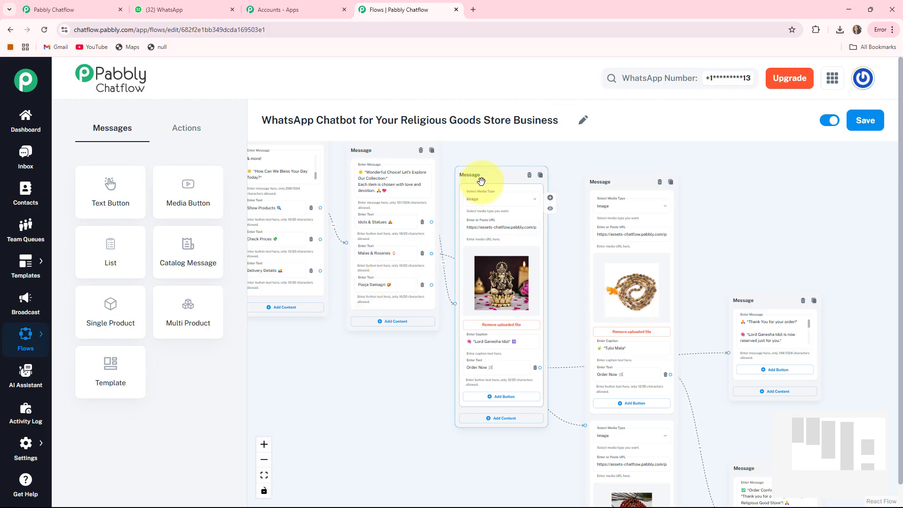
drag(481, 181, 514, 153)
Create a Media message node linked from the Pooja Samagri button, placed below the product category message
drag(470, 428, 488, 375)
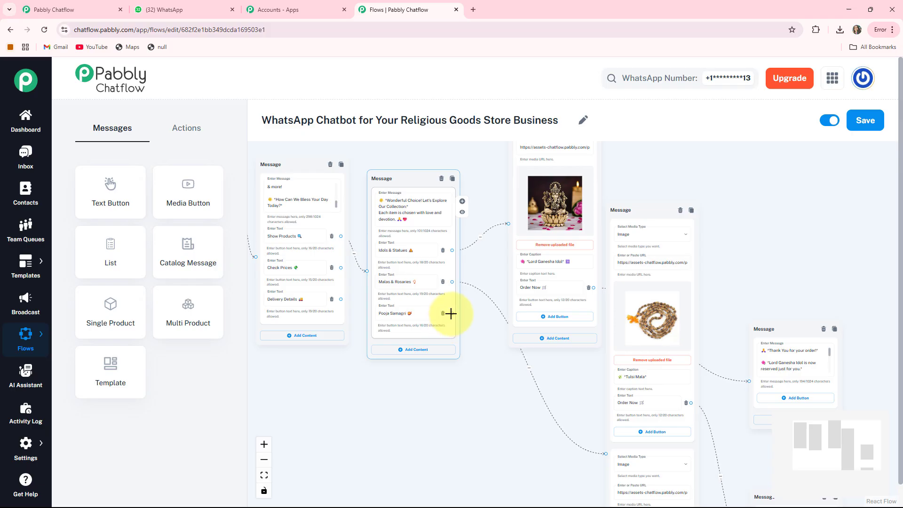
drag(451, 313, 464, 355)
drag(411, 407, 414, 411)
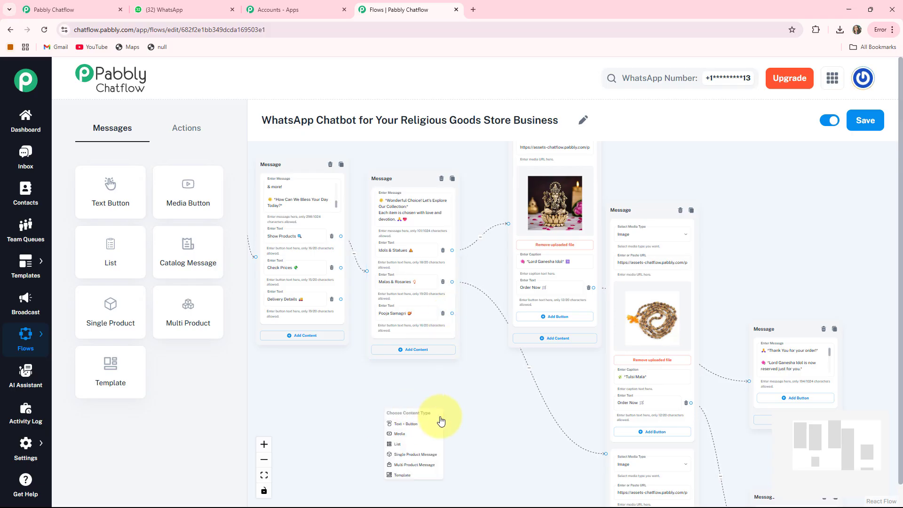
click(406, 435)
Set the Pooja Samagri message's media type to Image and upload the picture of lit diyas
scroll(469, 440, down, 2)
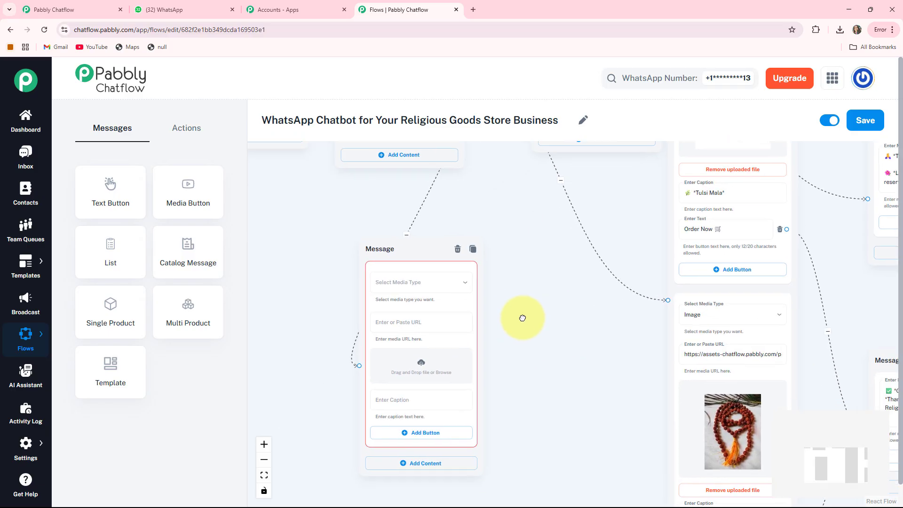
click(420, 277)
click(369, 308)
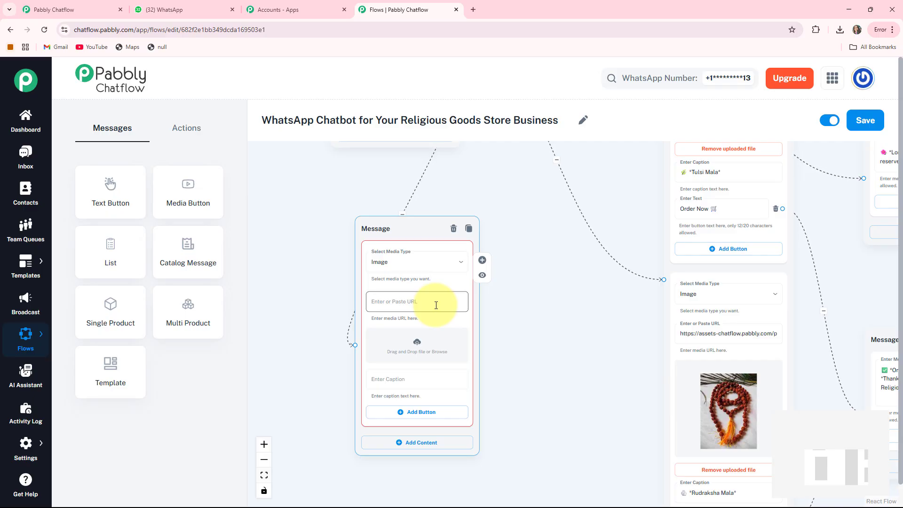
click(418, 349)
double_click(98, 84)
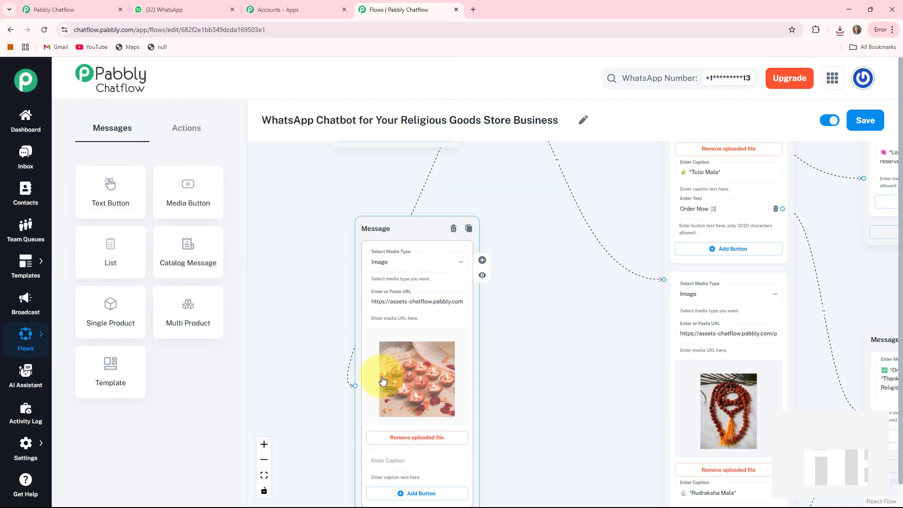
Caption the diya image starting with "*Diyas & Candles*" and add an "Order Now 🛒" button linked to the Order Confirmed message node
drag(532, 392, 553, 314)
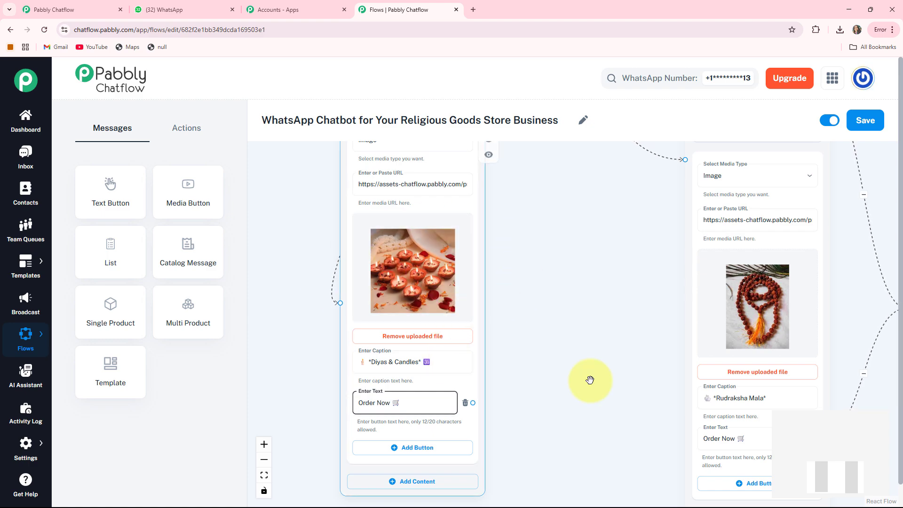
drag(621, 394, 493, 357)
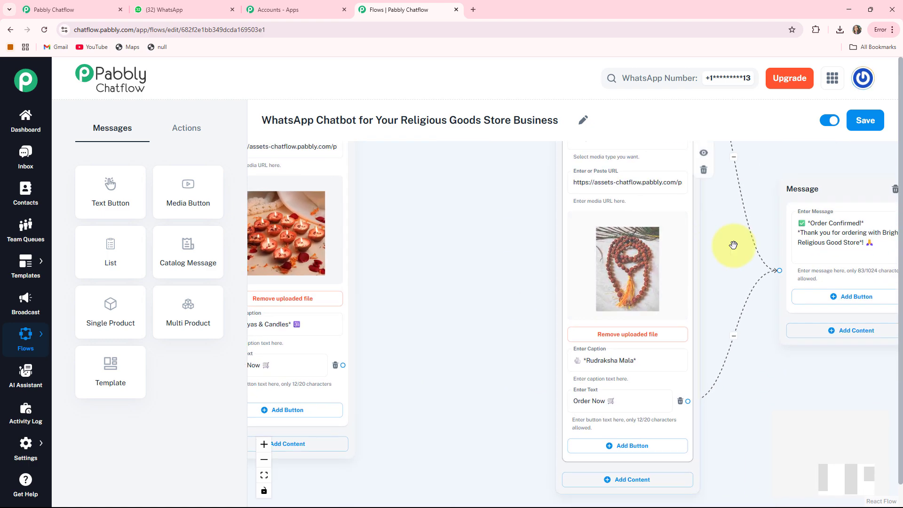
drag(733, 244, 756, 286)
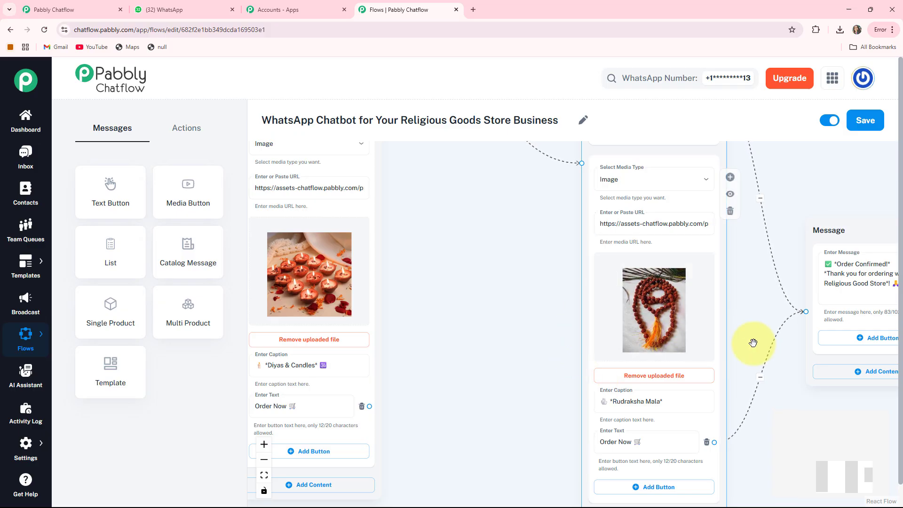
drag(480, 423, 497, 379)
drag(385, 362, 822, 268)
drag(812, 375, 691, 378)
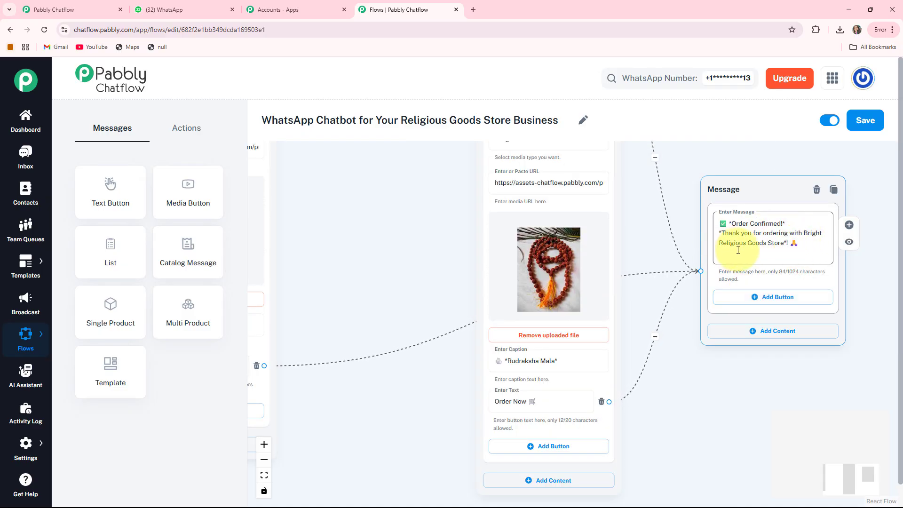
Move the Diyas & Candles message node to below the Ganesha idol message node
scroll(437, 299, down, 2)
drag(333, 281, 604, 297)
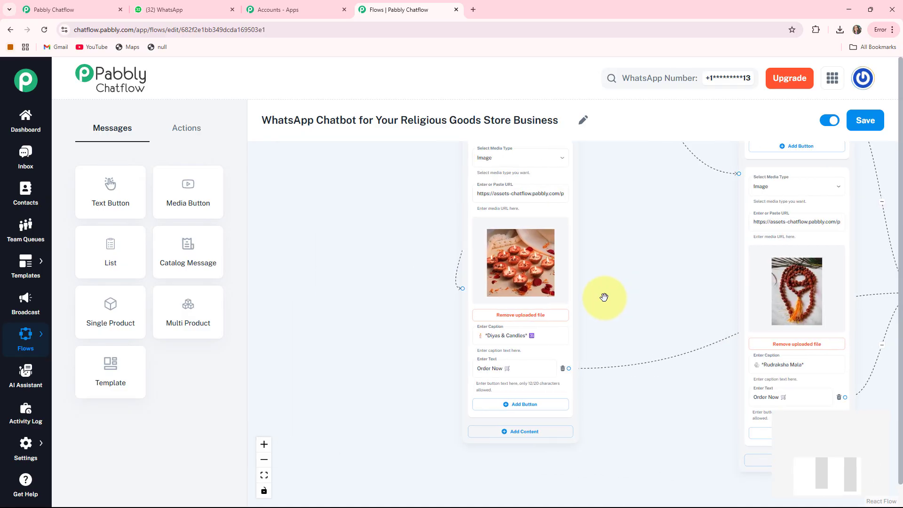
click(264, 475)
scroll(419, 417, up, 3)
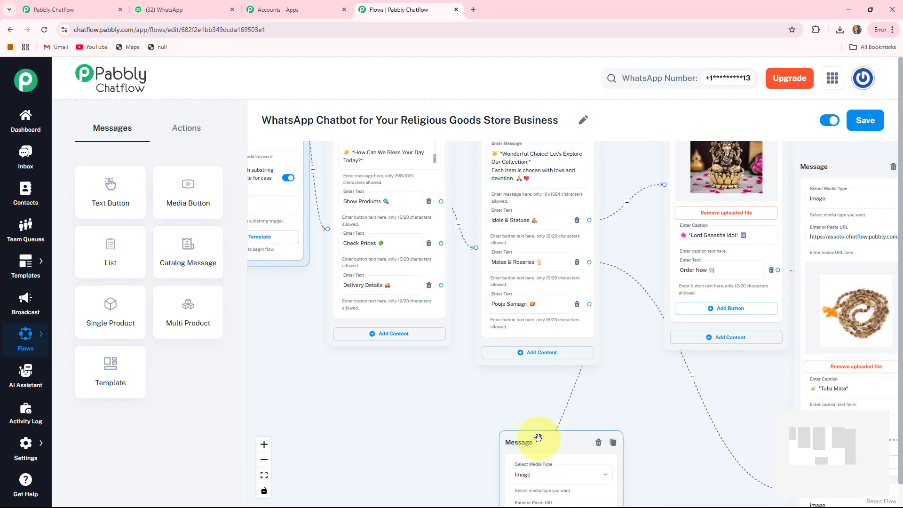
drag(538, 437, 680, 399)
Add a Text Button message node below the welcome message and paste the price text beginning "*Here are prices for our most loved spiritual items:*"
click(385, 248)
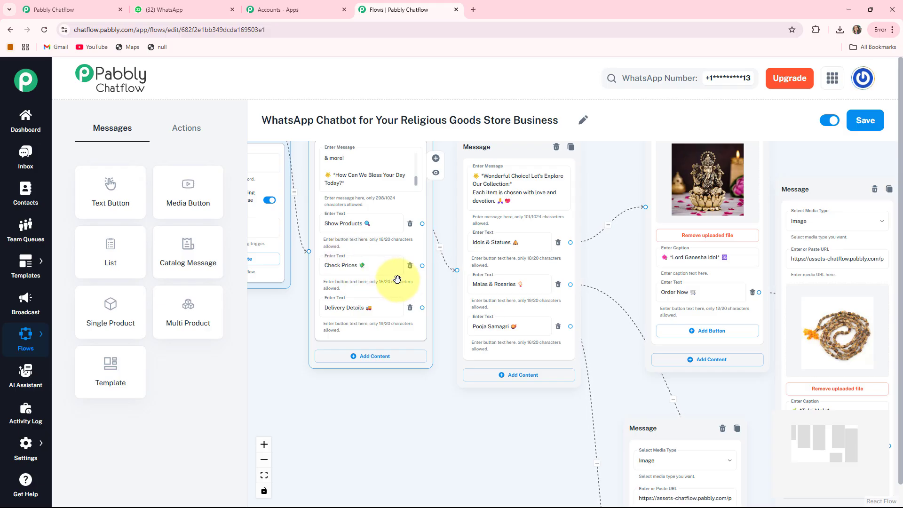
click(98, 202)
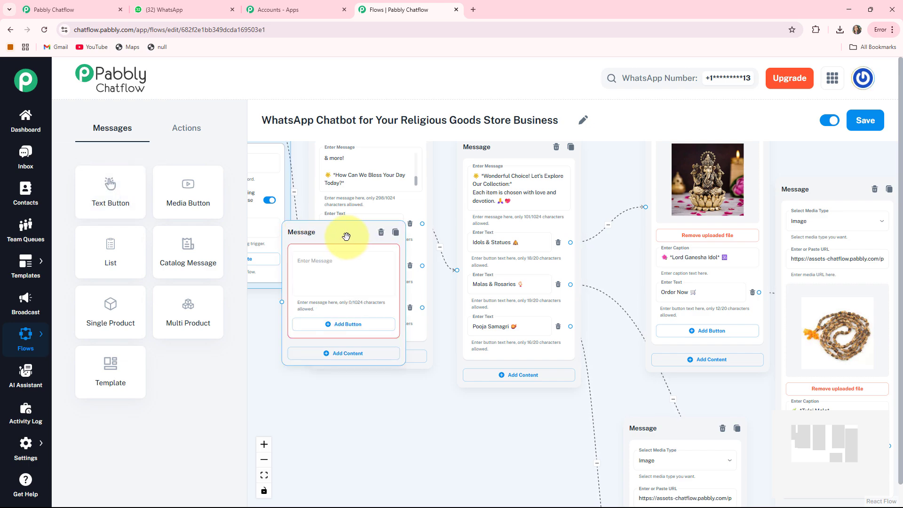
drag(346, 236, 422, 408)
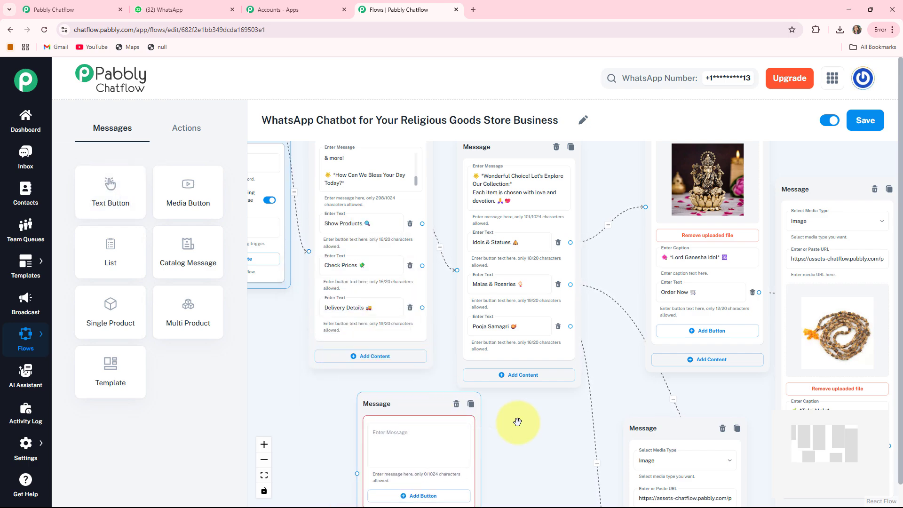
drag(517, 422, 511, 365)
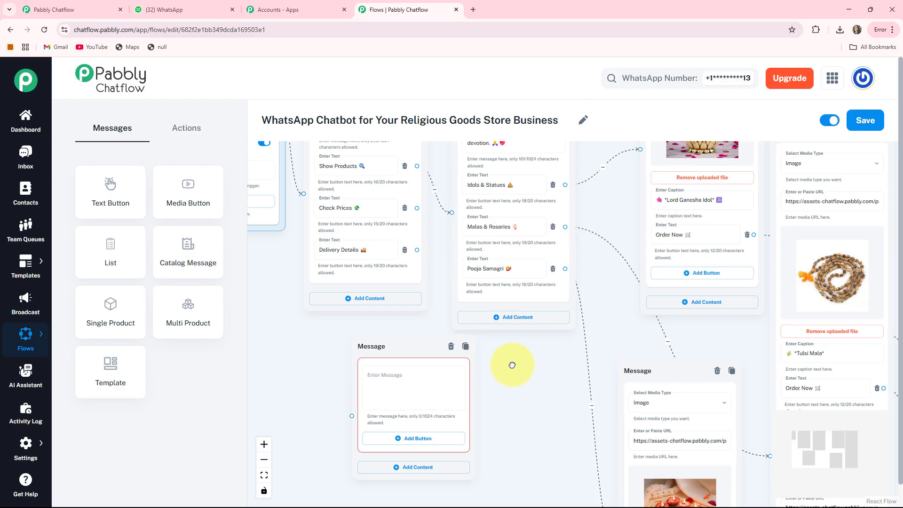
click(393, 381)
key(ctrl+v)
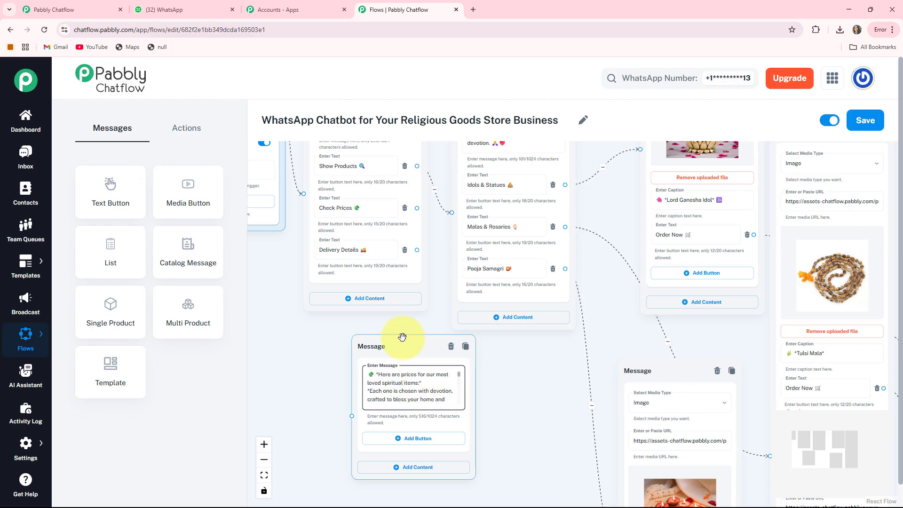
Link the Check Prices button to the price message node and place that node beneath the product category message
drag(408, 347, 436, 353)
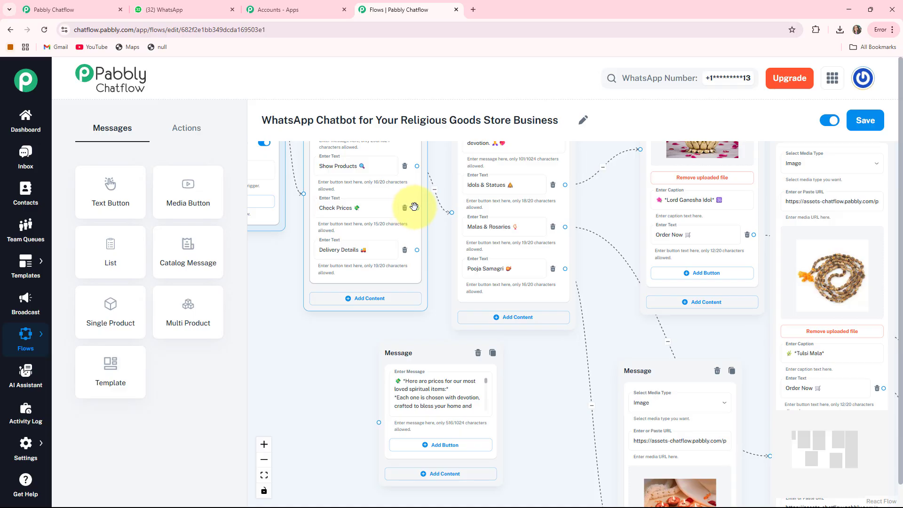
drag(417, 207, 364, 323)
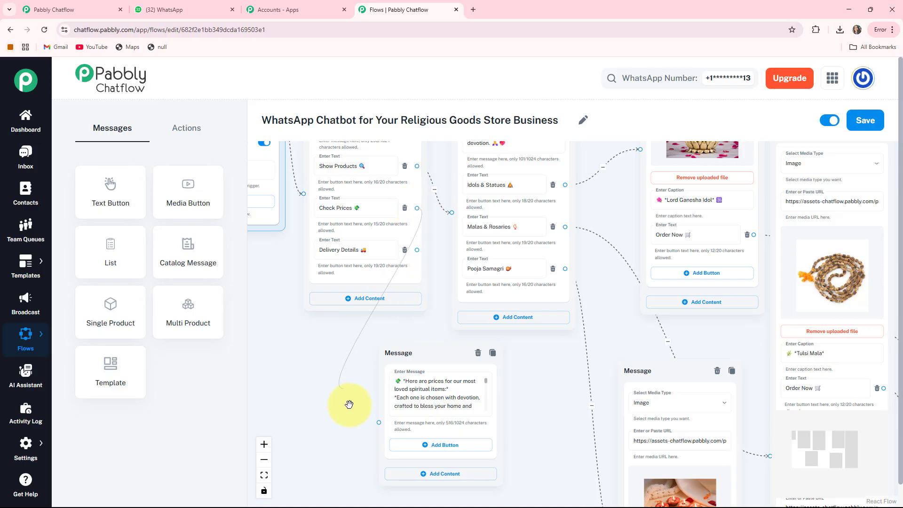
drag(349, 404, 379, 422)
drag(430, 365, 500, 377)
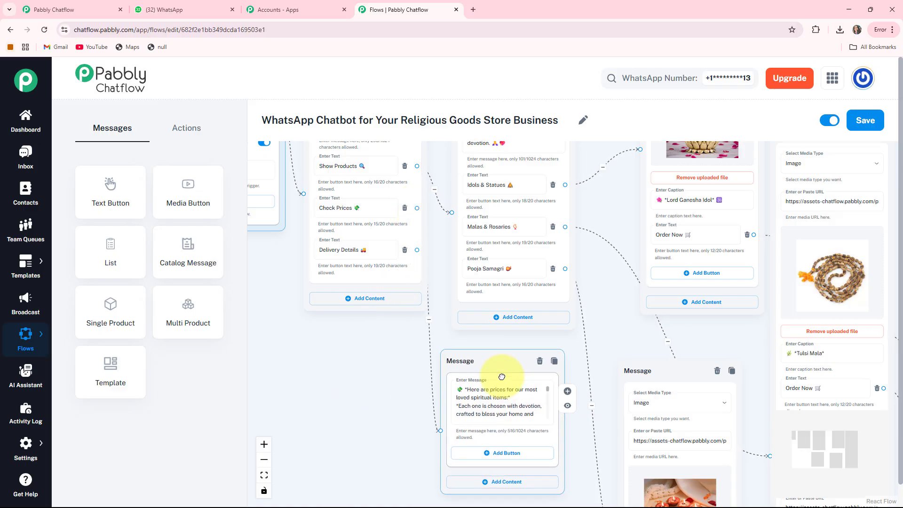
Create a Text + Button message linked from Delivery Details below the welcome message, and paste the delivery text that includes the "*Tracking:*" section
drag(403, 377, 377, 382)
drag(321, 313, 385, 324)
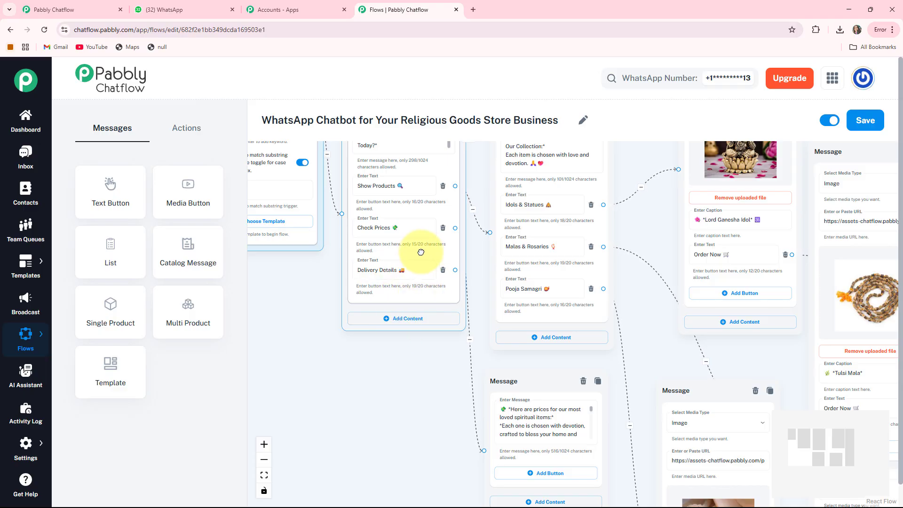
drag(430, 253, 420, 252)
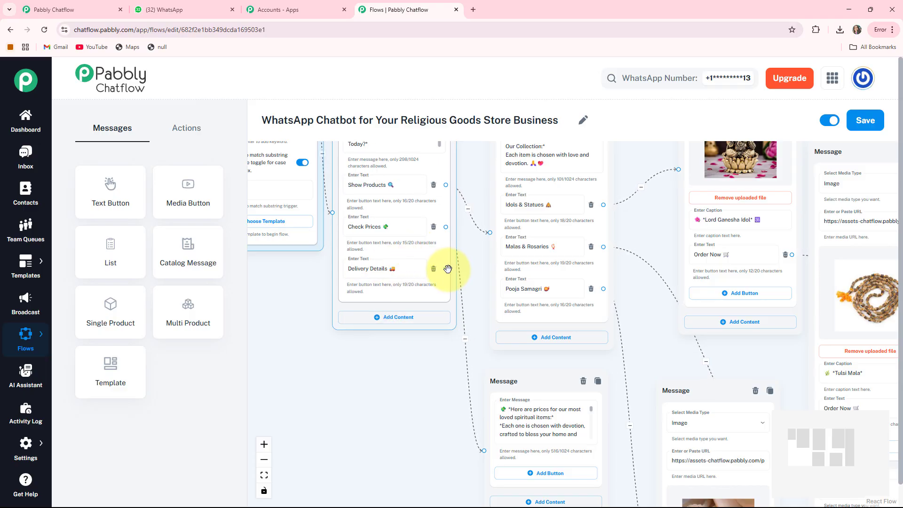
drag(295, 393, 258, 388)
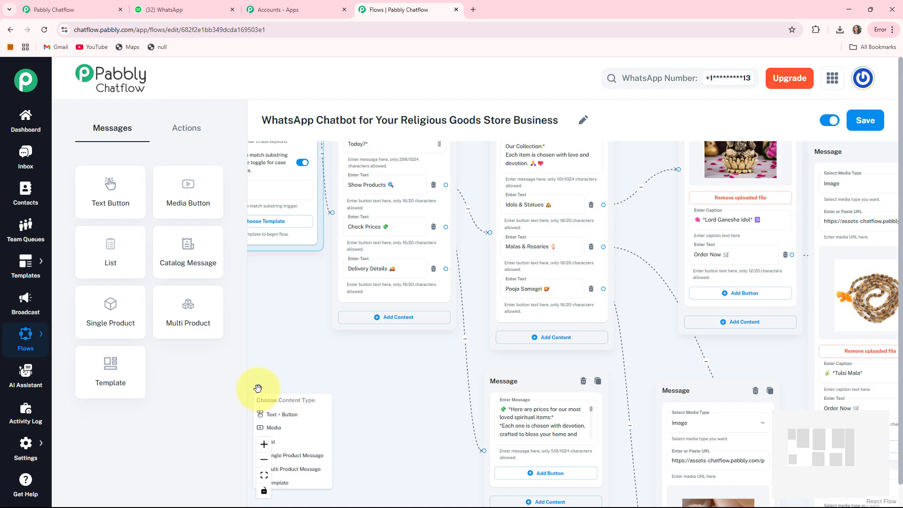
click(286, 416)
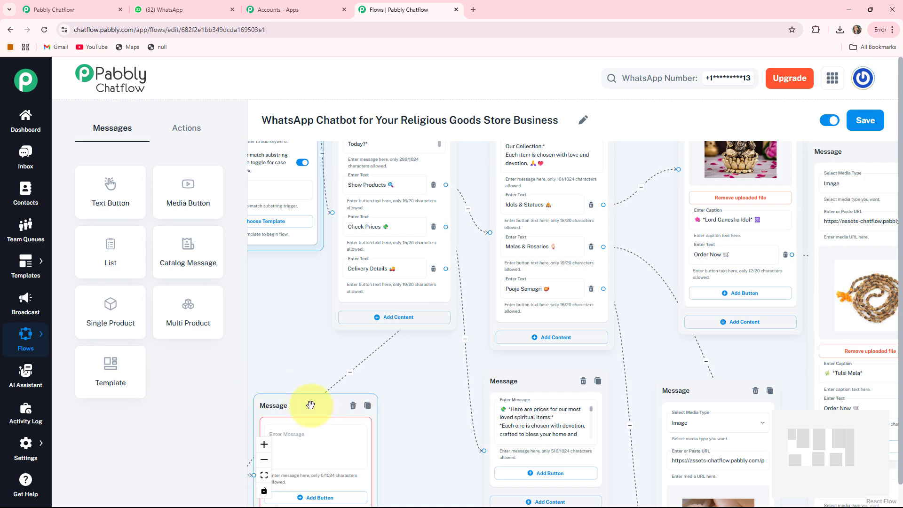
drag(308, 401, 367, 352)
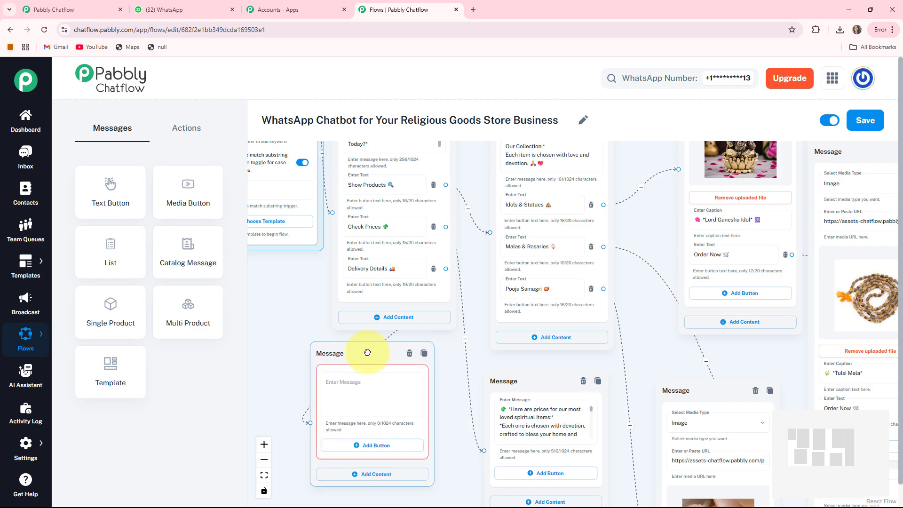
click(343, 386)
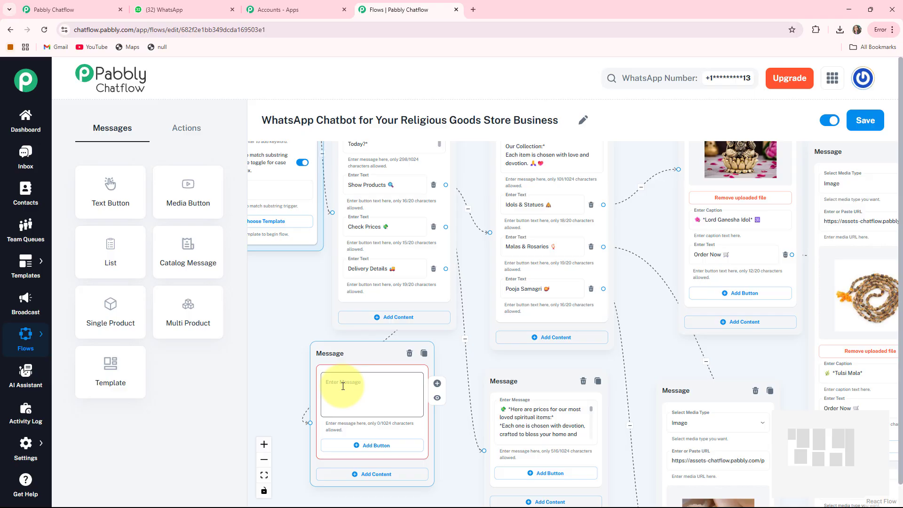
key(ctrl+v)
Fit the whole chatbot flow in view for a check and save it
click(264, 475)
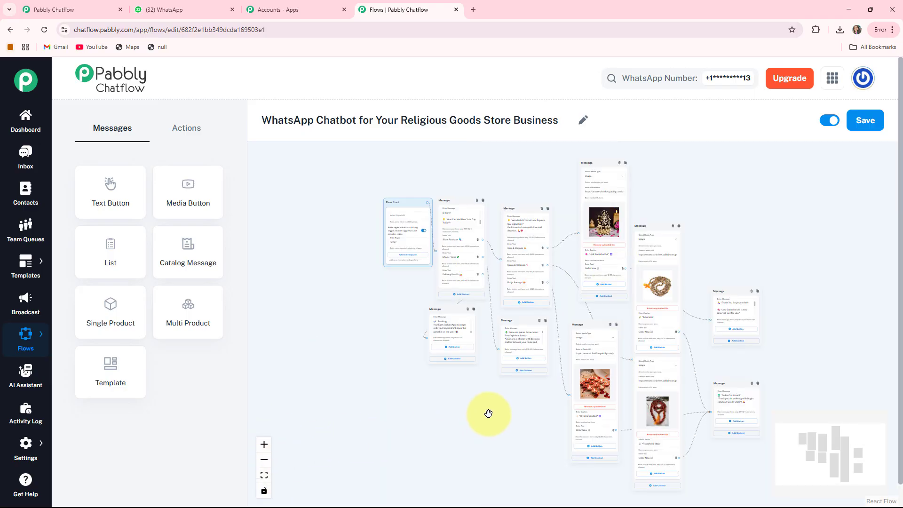
scroll(485, 413, up, 5)
drag(407, 400, 412, 458)
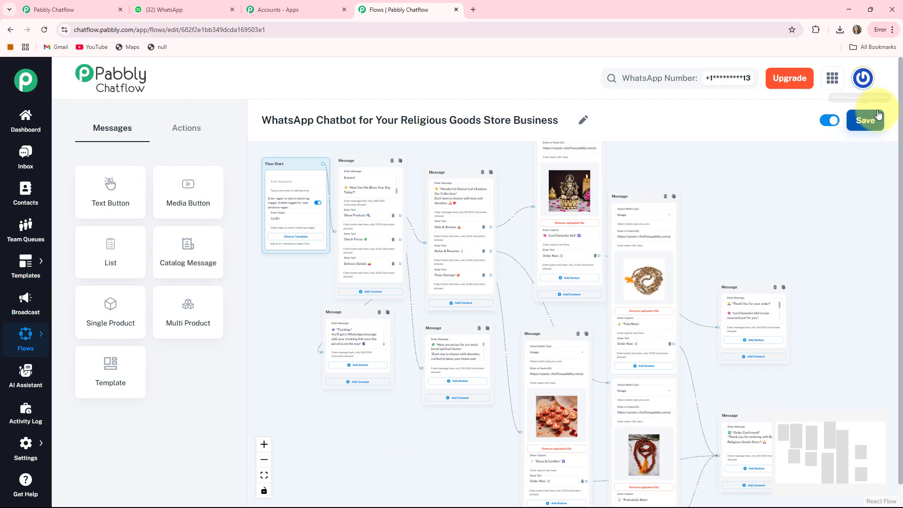
click(867, 123)
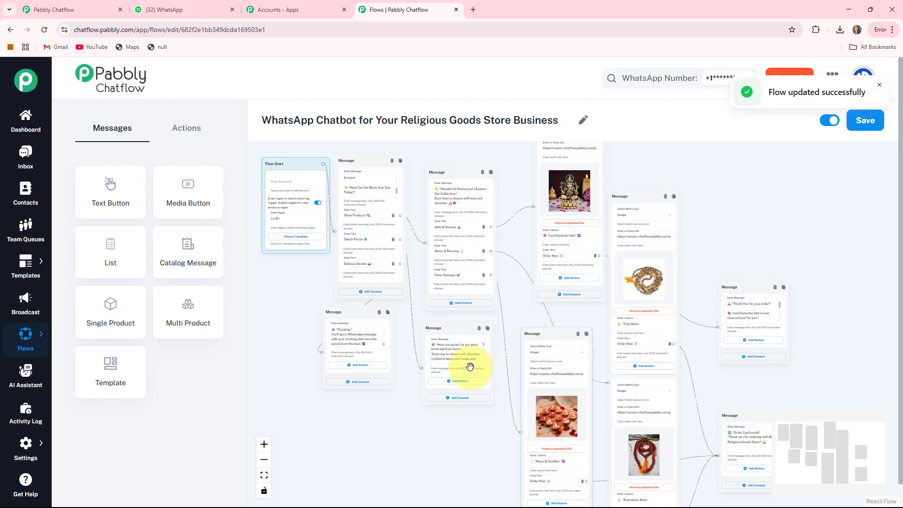
drag(371, 422, 382, 441)
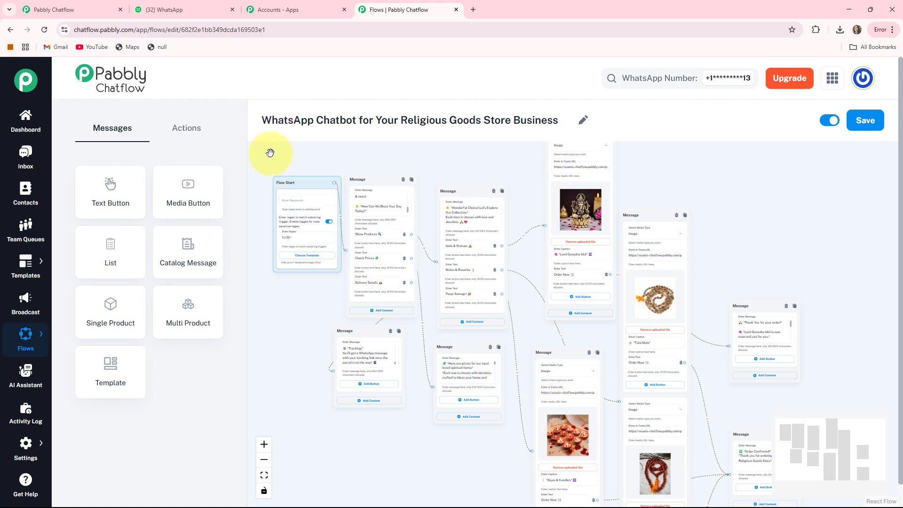
Switch to WhatsApp Web, send "Hi" to the Religious Goods Store chat, and compare the reply with the welcome message's buttons in the flow
click(167, 14)
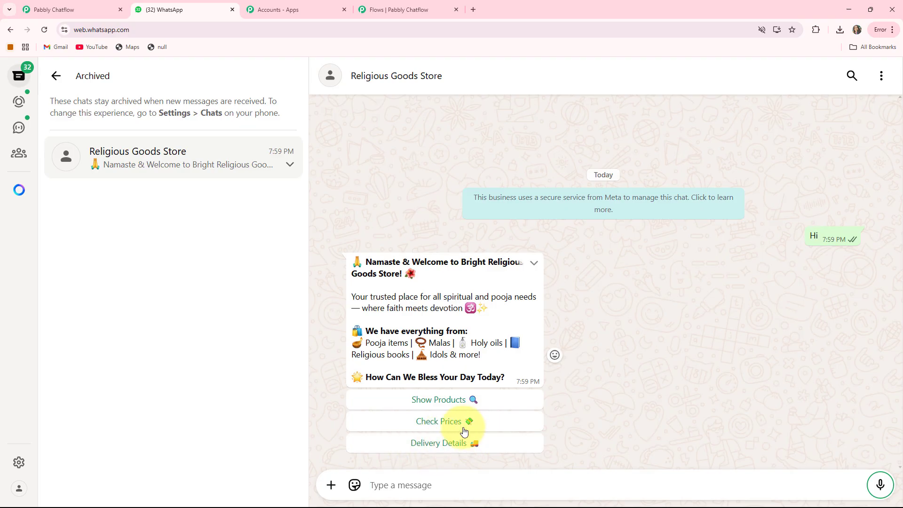
click(397, 8)
scroll(403, 333, up, 3)
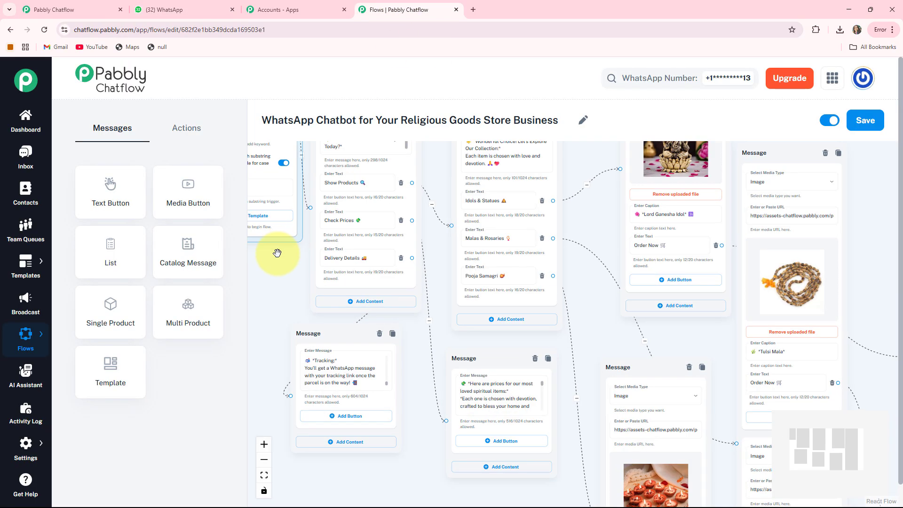
scroll(277, 253, up, 3)
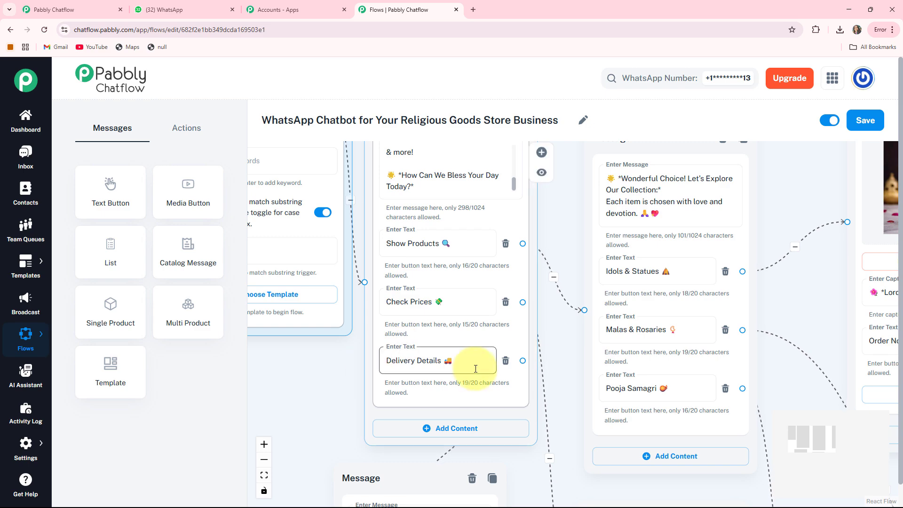
click(164, 9)
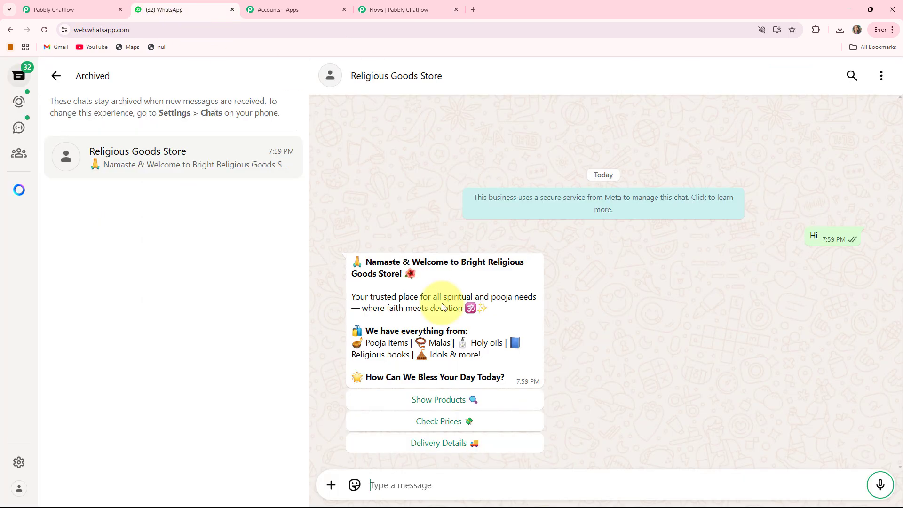
Test the idol branch in the WhatsApp chat by choosing Show Products and Idols & Statues, and ordering the Lord Ganesha Idol
click(450, 399)
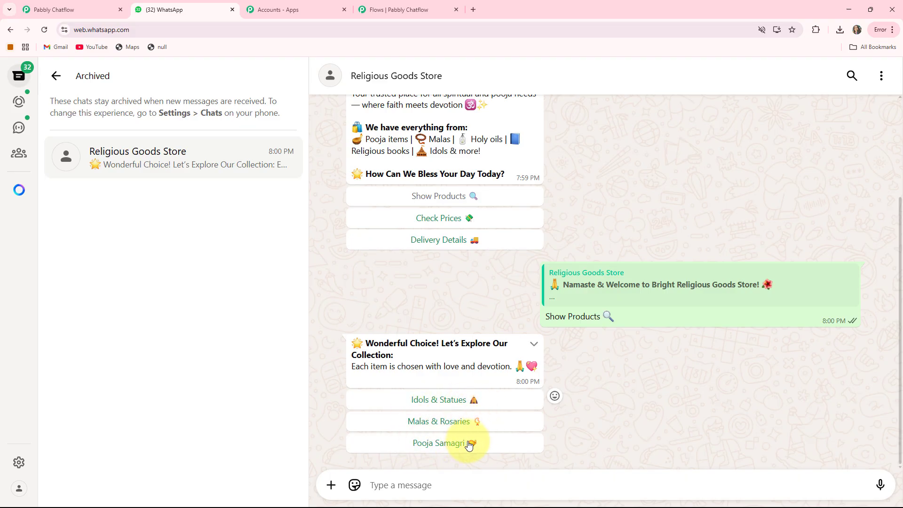
click(435, 399)
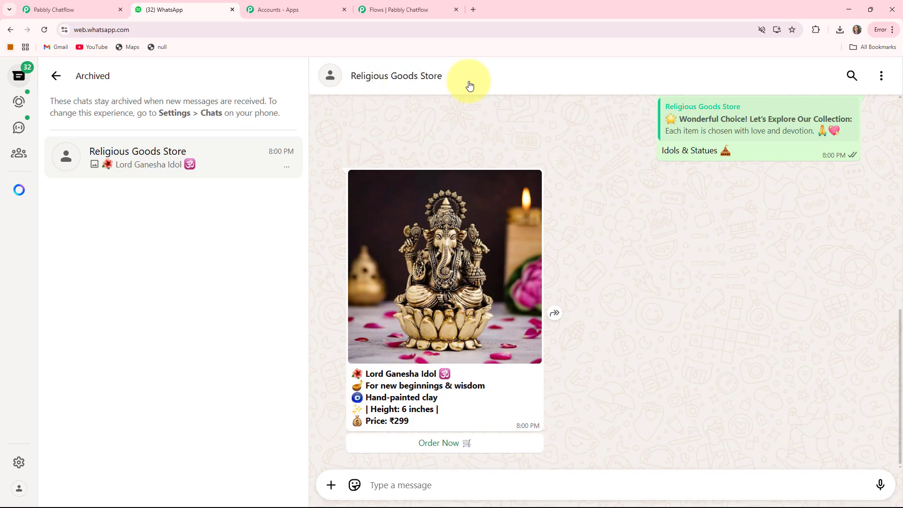
click(414, 9)
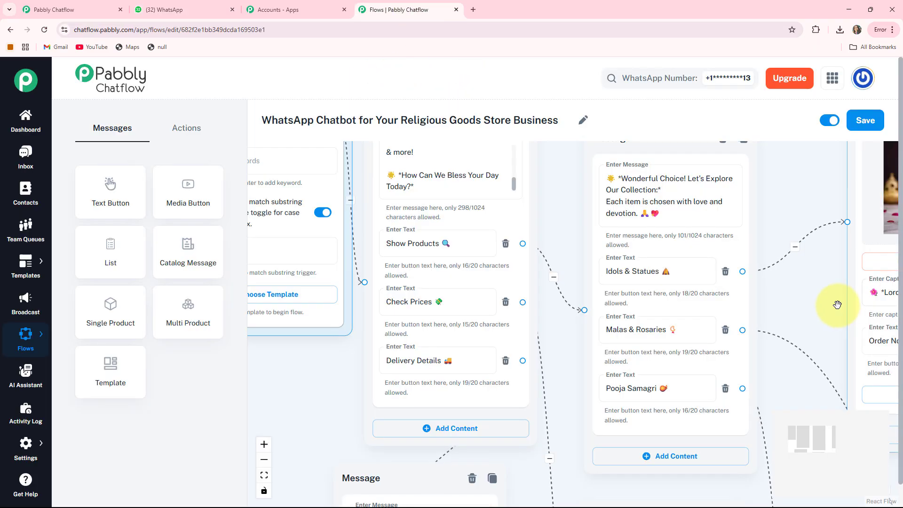
drag(837, 305, 413, 336)
click(164, 9)
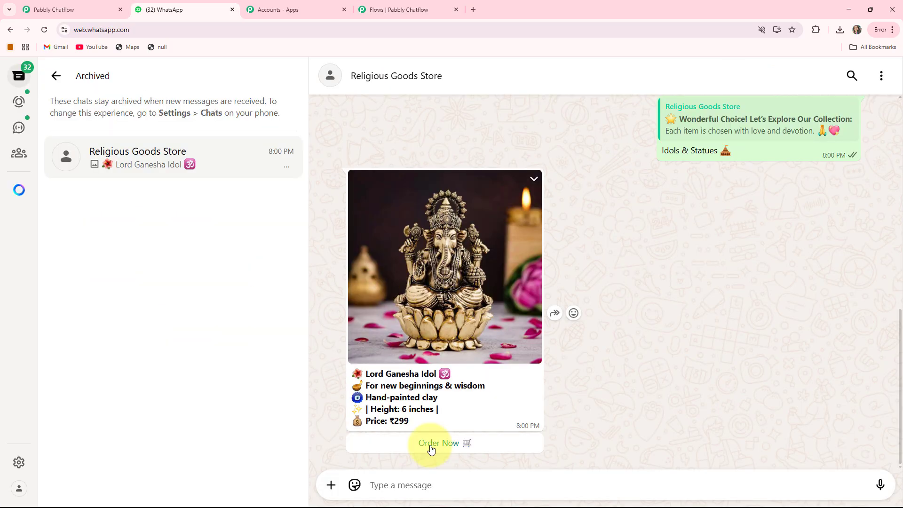
click(430, 443)
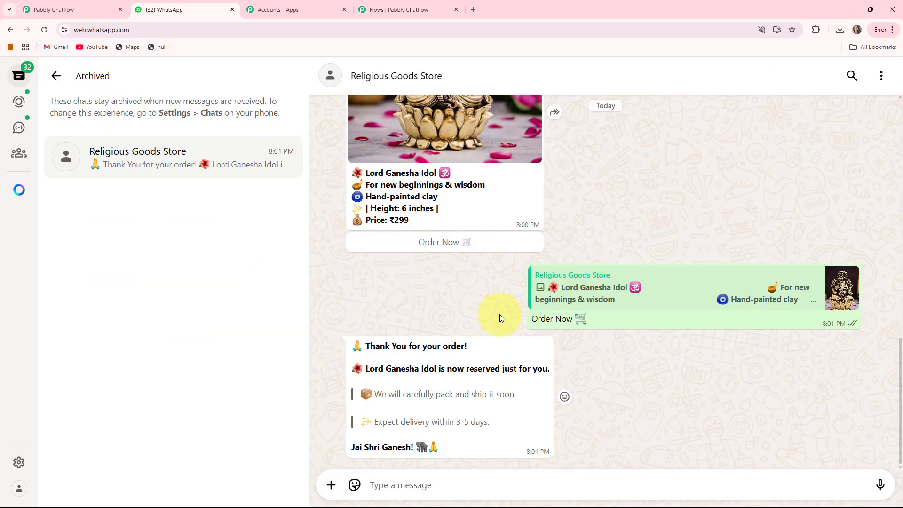
Return to the product category message in the WhatsApp chat and choose Pooja Samagri to test that branch
scroll(493, 378, up, 5)
scroll(492, 379, up, 6)
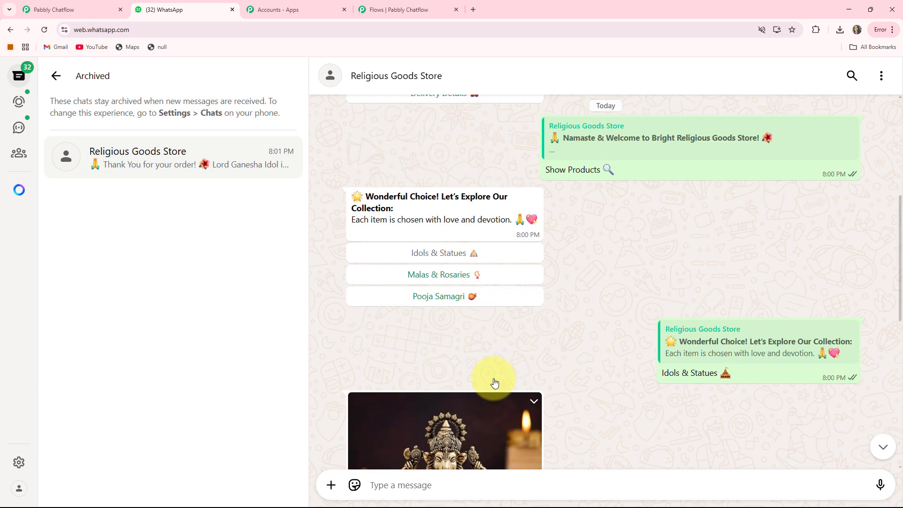
scroll(470, 388, down, 1)
click(426, 393)
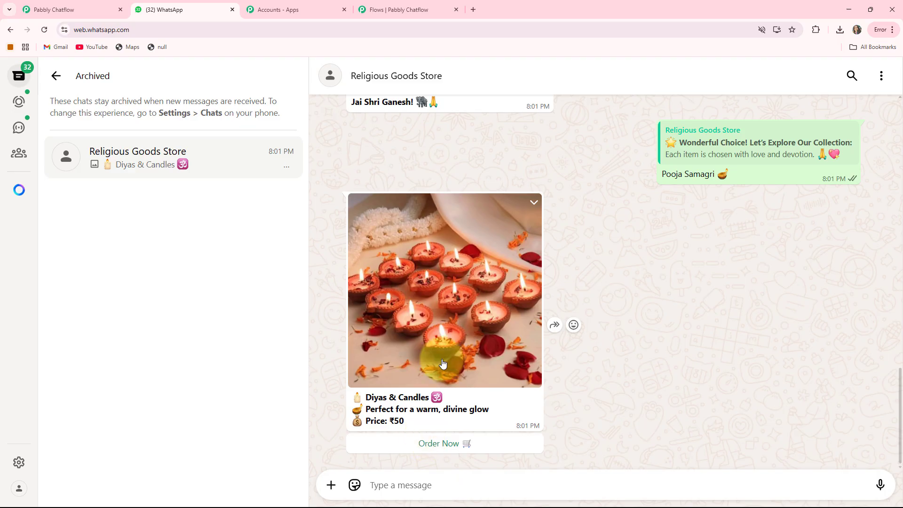
Return to the welcome message in the WhatsApp chat and choose Delivery Details to test the delivery branch
scroll(442, 363, up, 10)
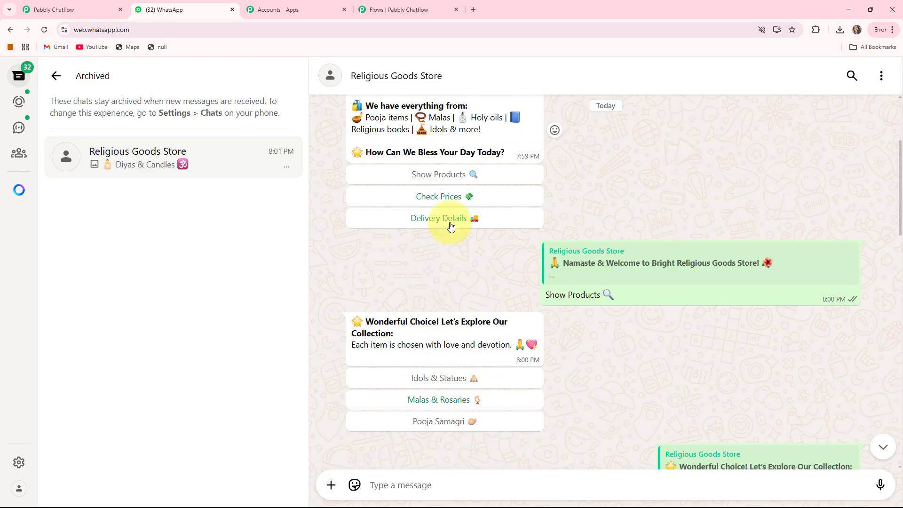
click(451, 226)
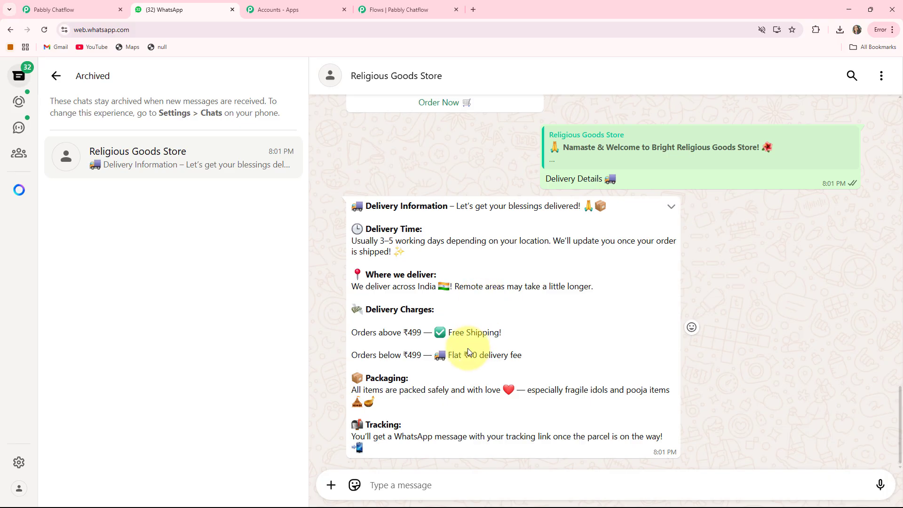
Review the earlier test conversation in the chat, examining the Lord Ganesha Idol product message and its order confirmation
scroll(468, 351, up, 15)
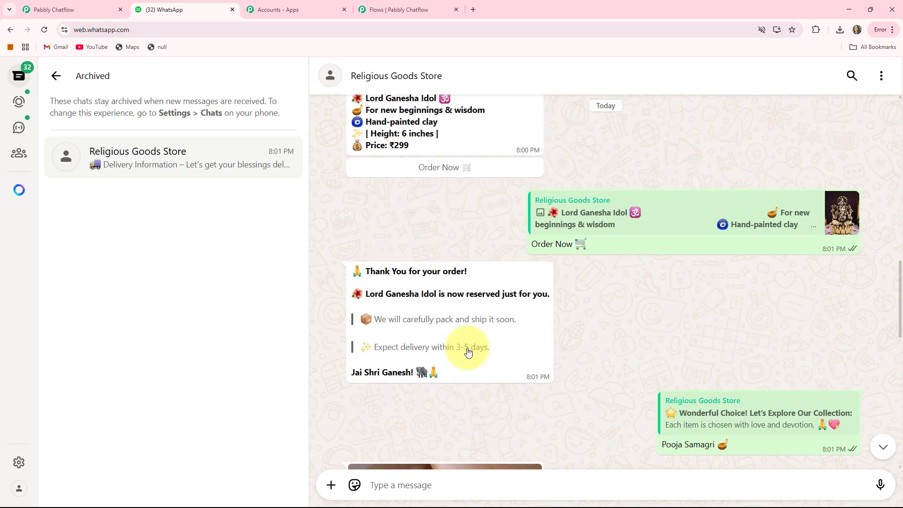
scroll(467, 352, up, 5)
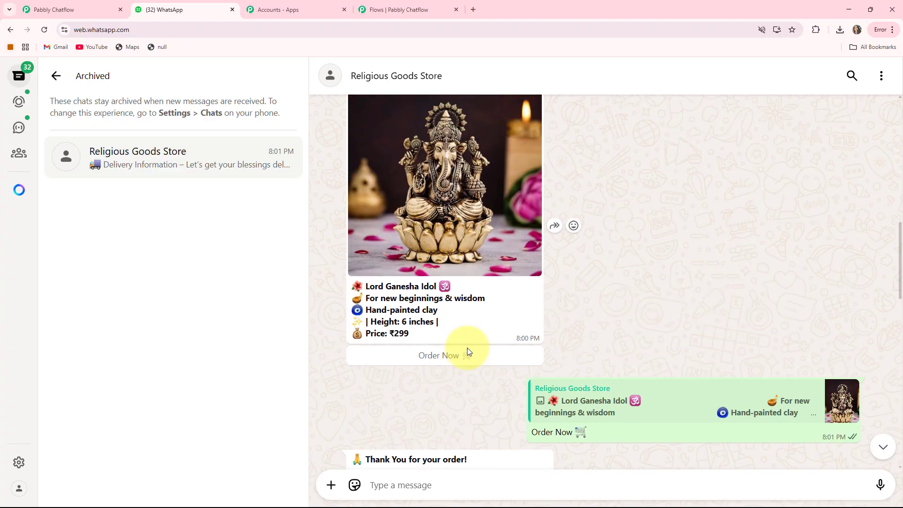
scroll(524, 175, up, 2)
scroll(574, 337, down, 1)
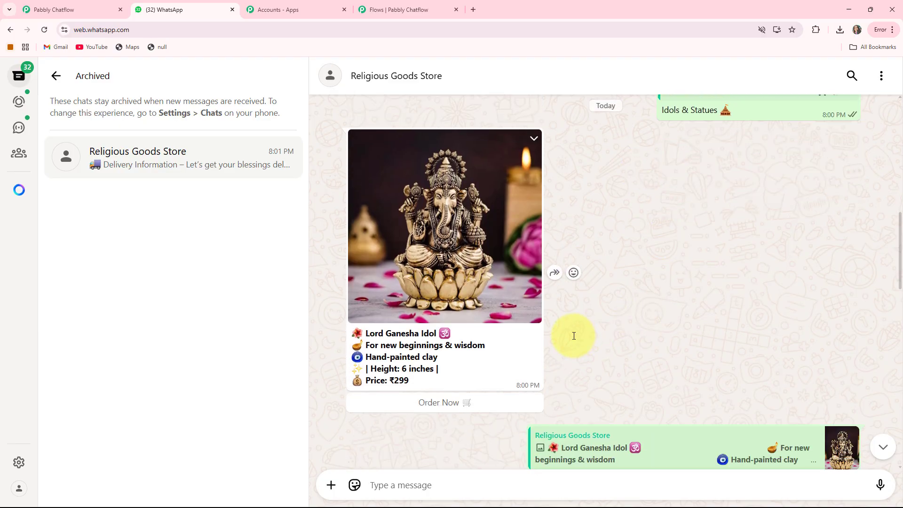
scroll(573, 335, up, 2)
scroll(573, 336, down, 4)
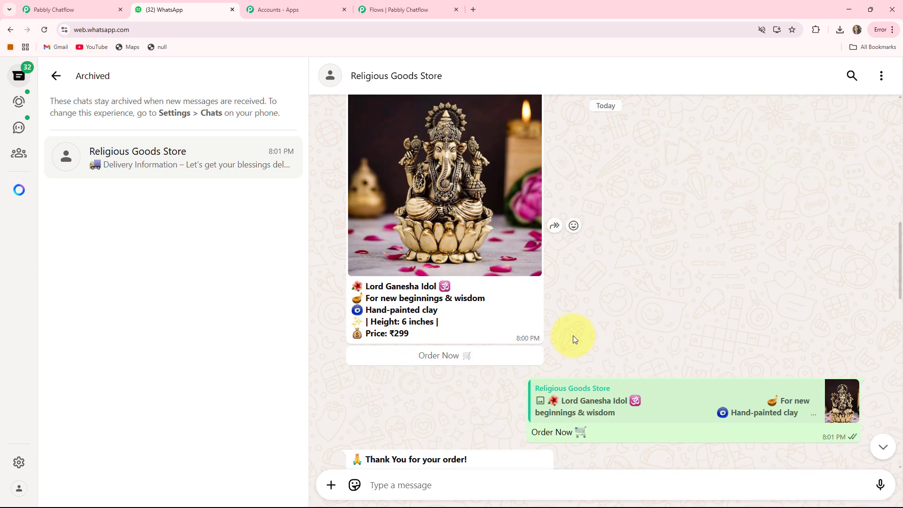
scroll(573, 335, down, 1)
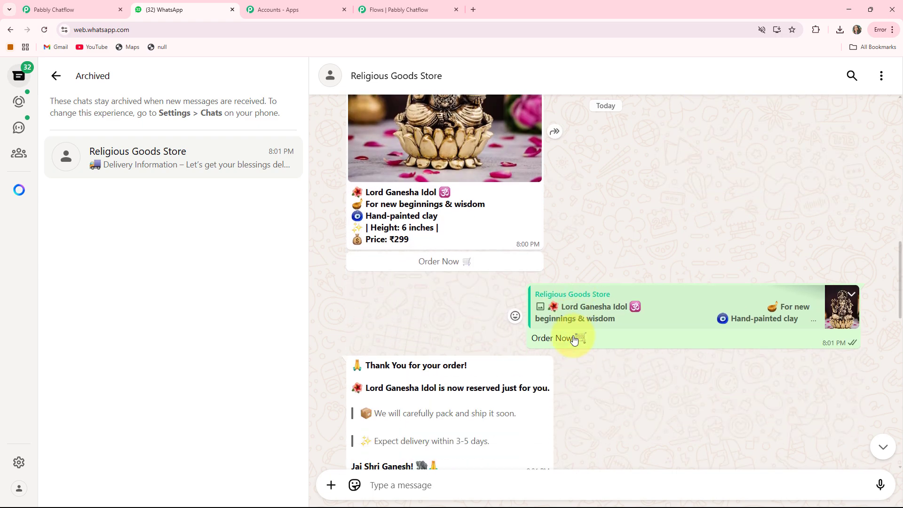